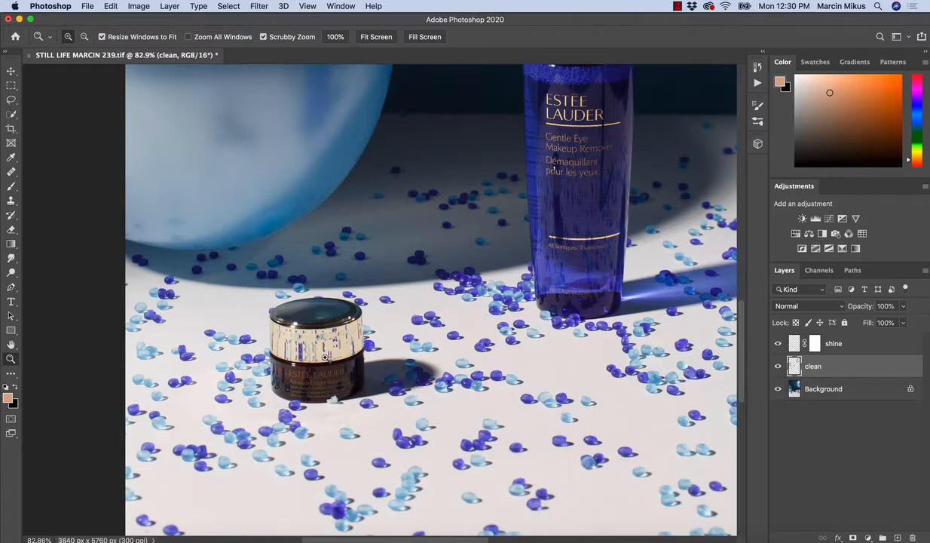
On the Background layer, start a Pen path down the left edge of the jar's cream-coloured band.
left_click_drag(318, 345, 363, 375)
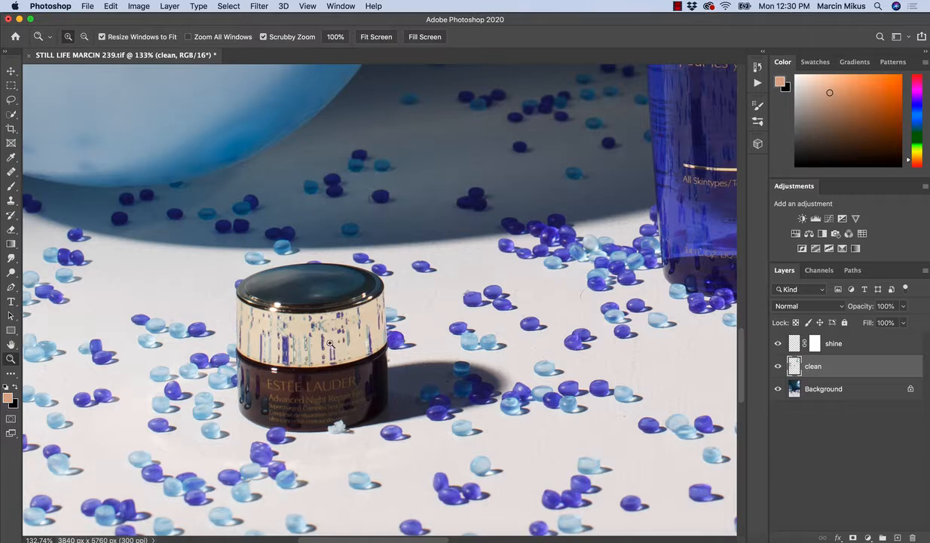
left_click_drag(324, 353, 366, 329)
left_click_drag(309, 302, 325, 291)
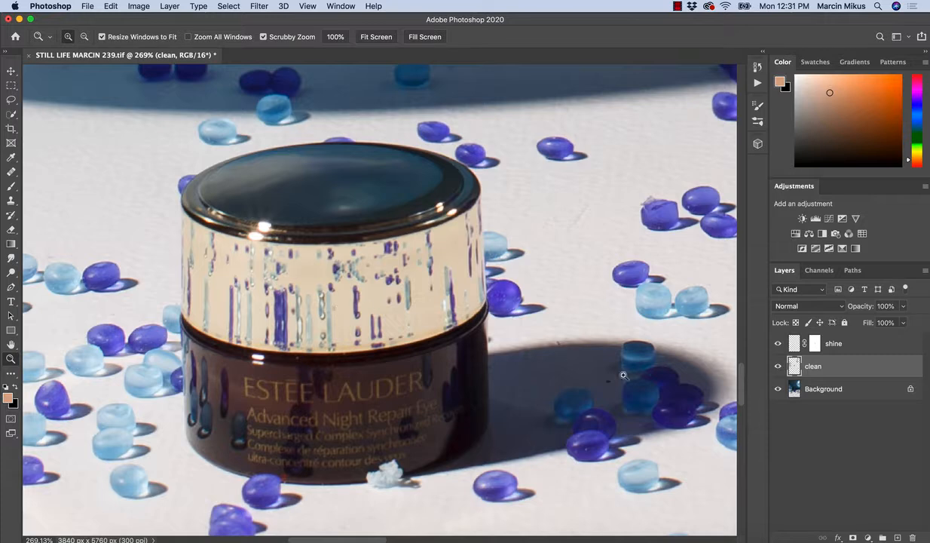
key("alt+bracketleft")
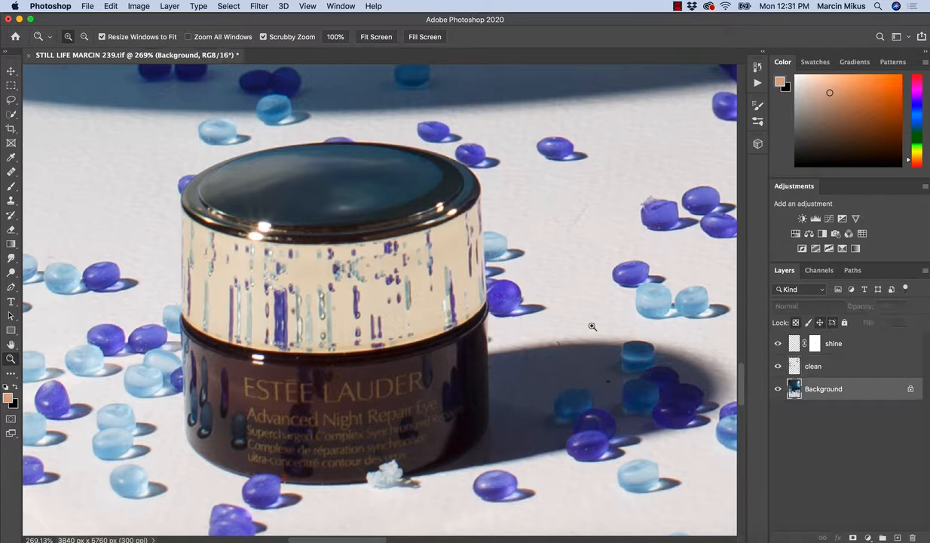
left_click(11, 287)
key("super+space")
left_click_drag(172, 207, 188, 214)
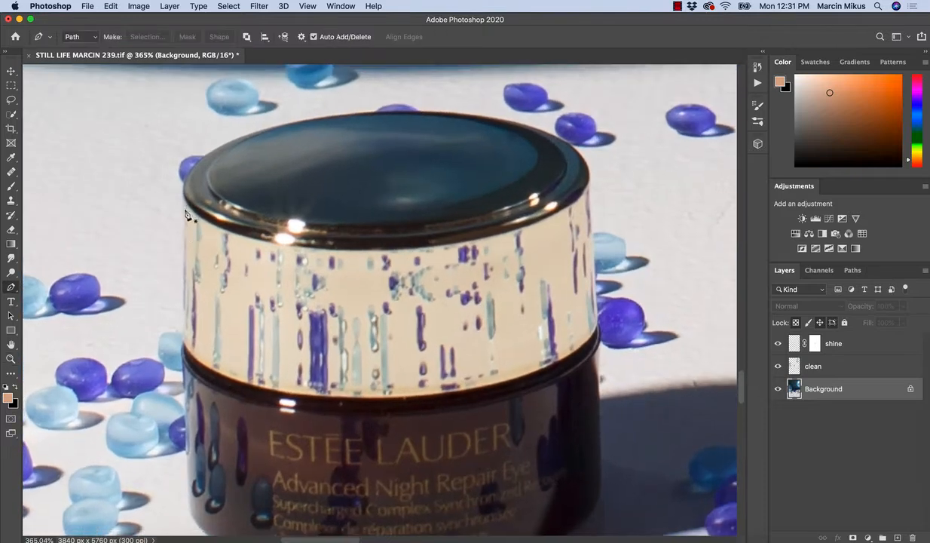
left_click(181, 194)
left_click(183, 337)
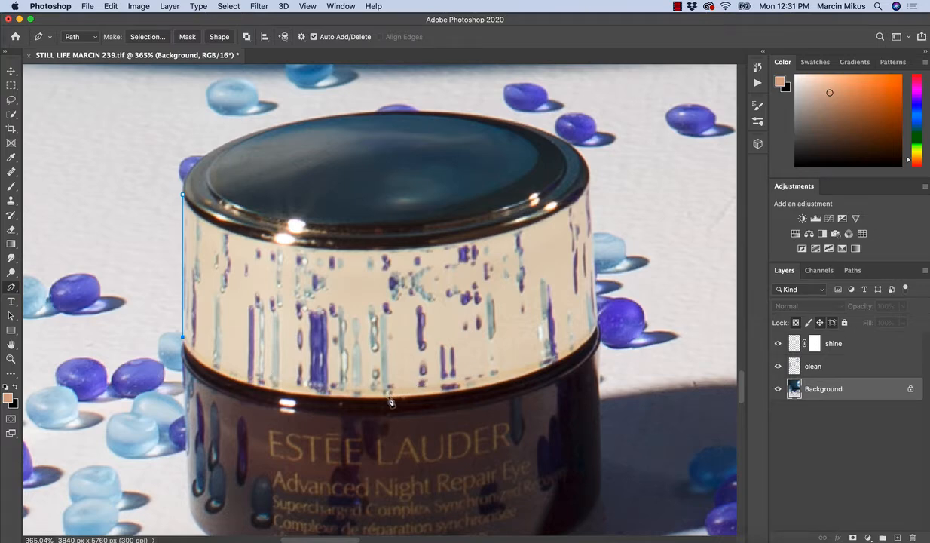
Curve the path along the band's lower edge to its lower right corner, shortening the direction handles.
left_click_drag(388, 395, 586, 387)
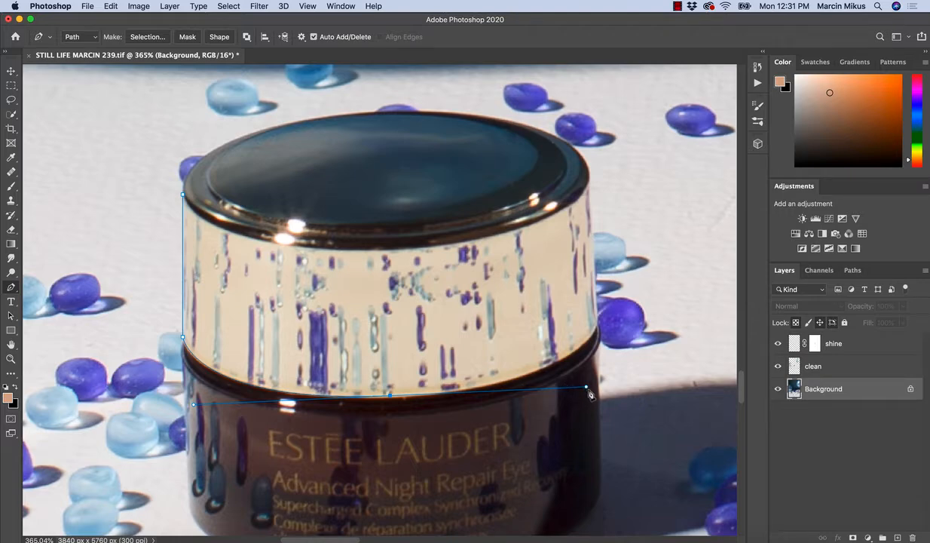
left_click(598, 323)
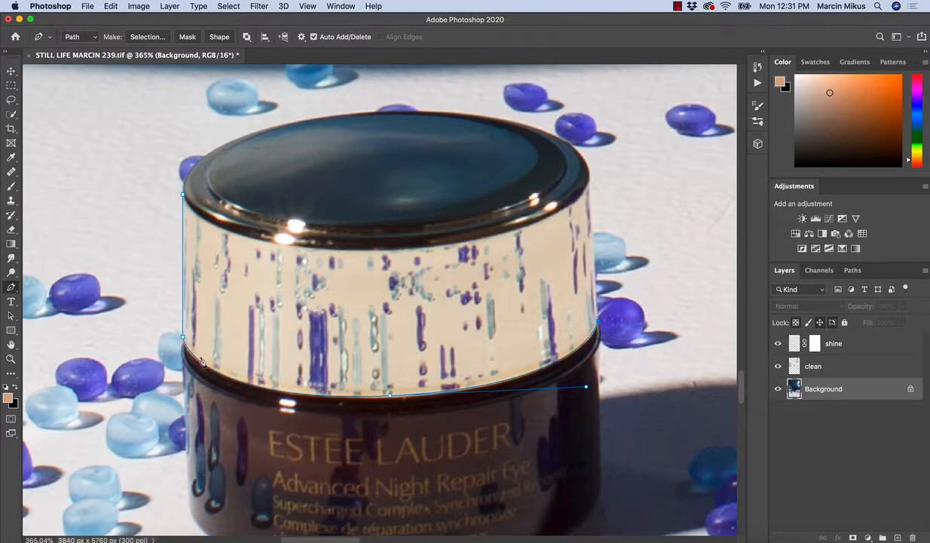
left_click(599, 323)
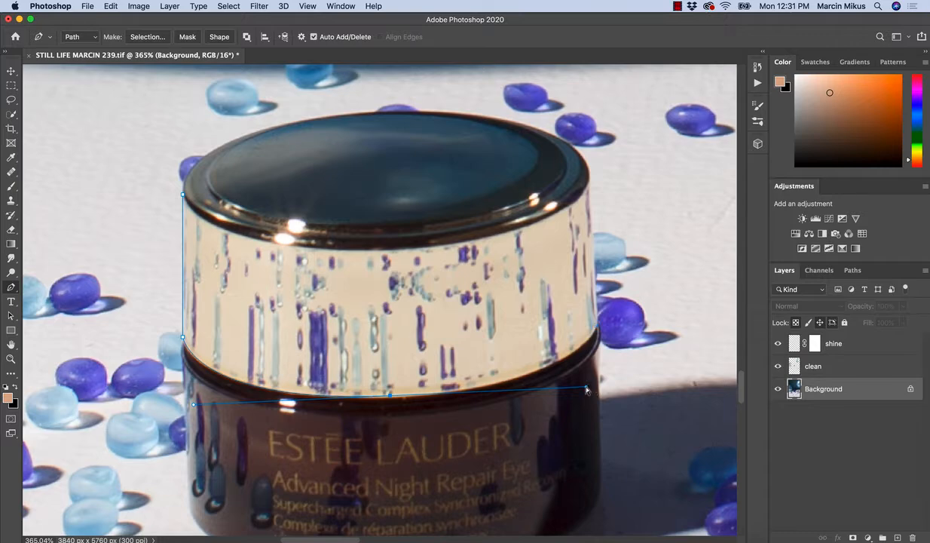
left_click_drag(587, 389, 413, 394)
left_click_drag(598, 325, 624, 264)
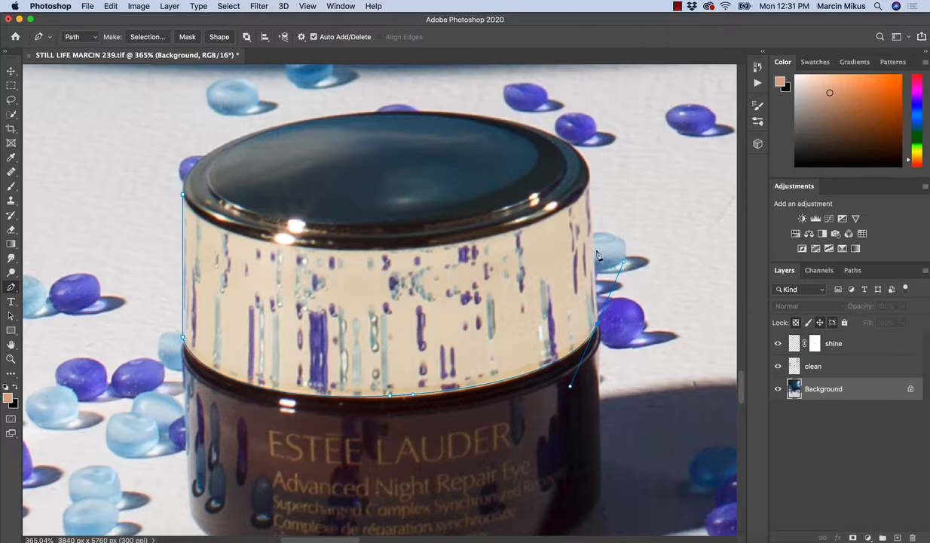
left_click_drag(624, 263, 602, 316)
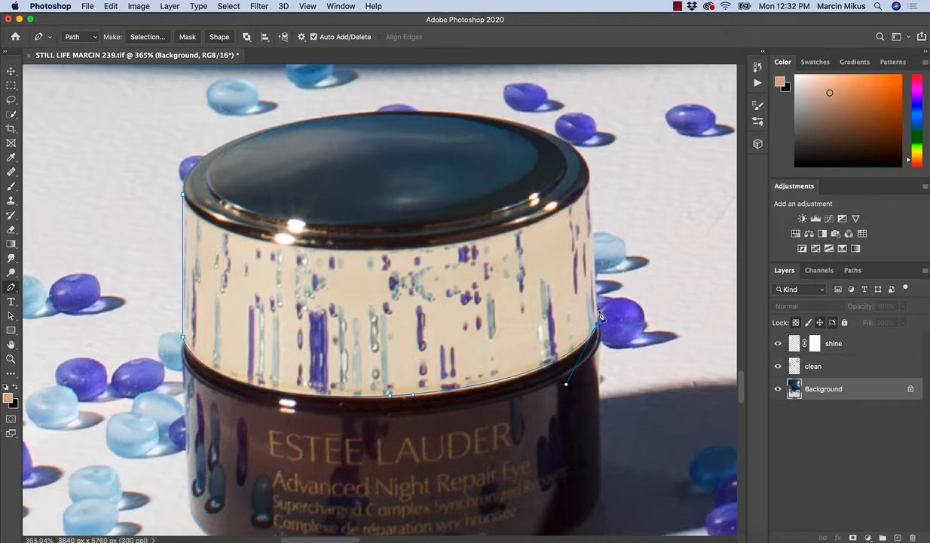
Undo the point placed at the band's upper right and refine the direction handle at its lower right corner.
left_click(590, 180)
key("super+z")
key("z")
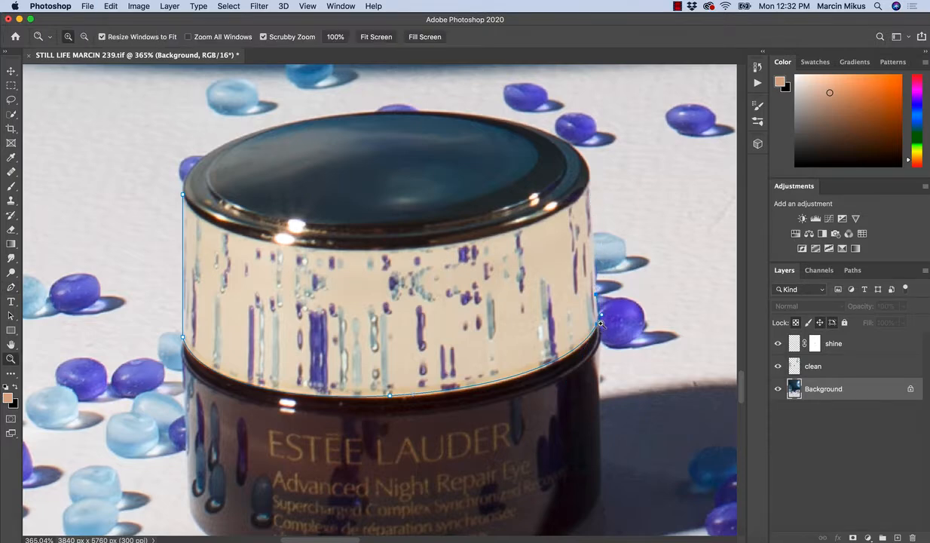
left_click_drag(609, 326, 656, 335)
key("p")
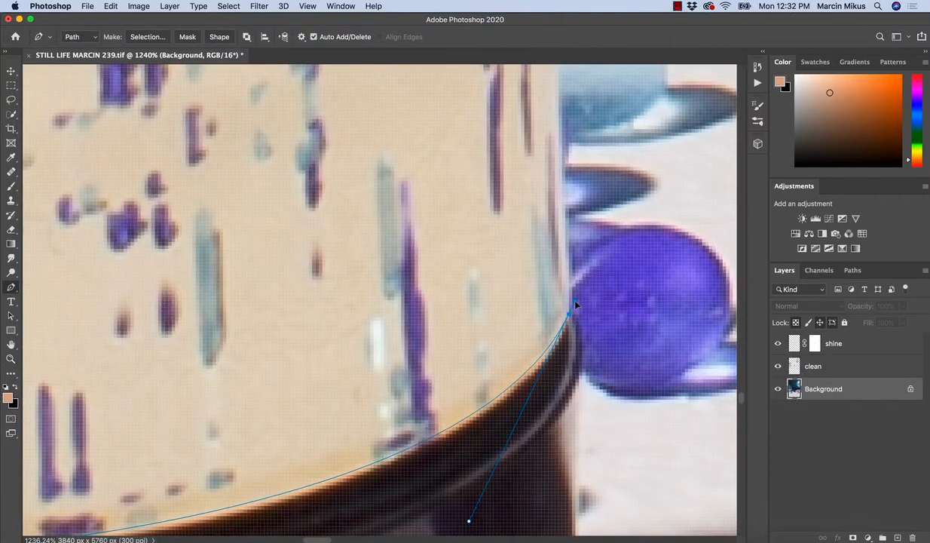
left_click_drag(575, 308, 550, 311)
Extend the path up the band's right edge to the rim of the lid.
key("z")
key("p")
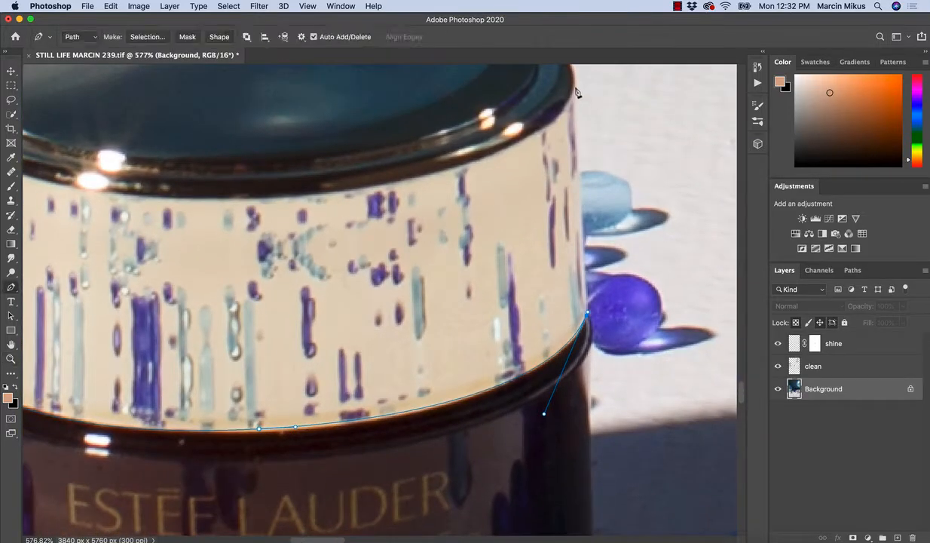
left_click(575, 87)
key("z")
left_click_drag(573, 201, 422, 208)
key("p")
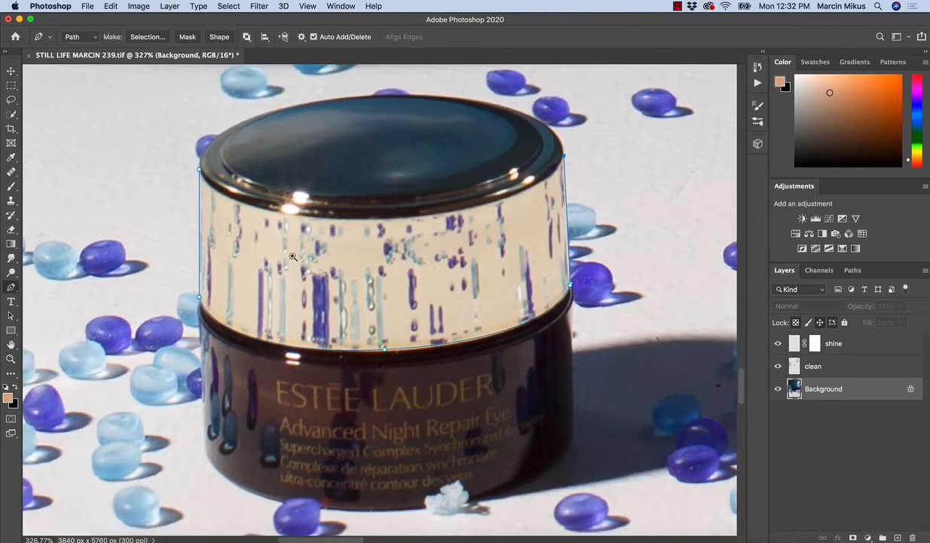
Curve the path along the band's upper edge beneath the lid and close it at the starting point.
key("z")
left_click_drag(332, 210, 145, 217)
key("p")
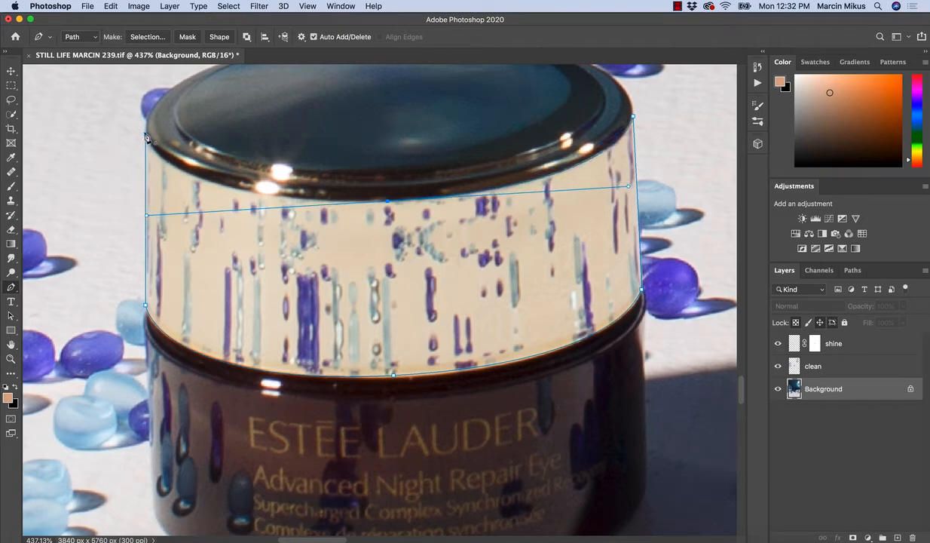
left_click(144, 136)
key("super+z")
left_click_drag(147, 218, 306, 206)
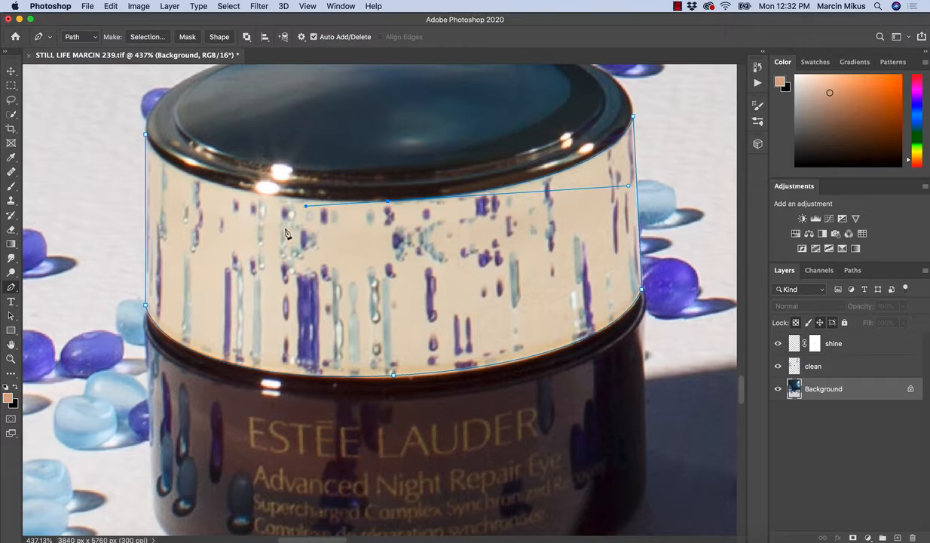
left_click_drag(145, 134, 136, 93)
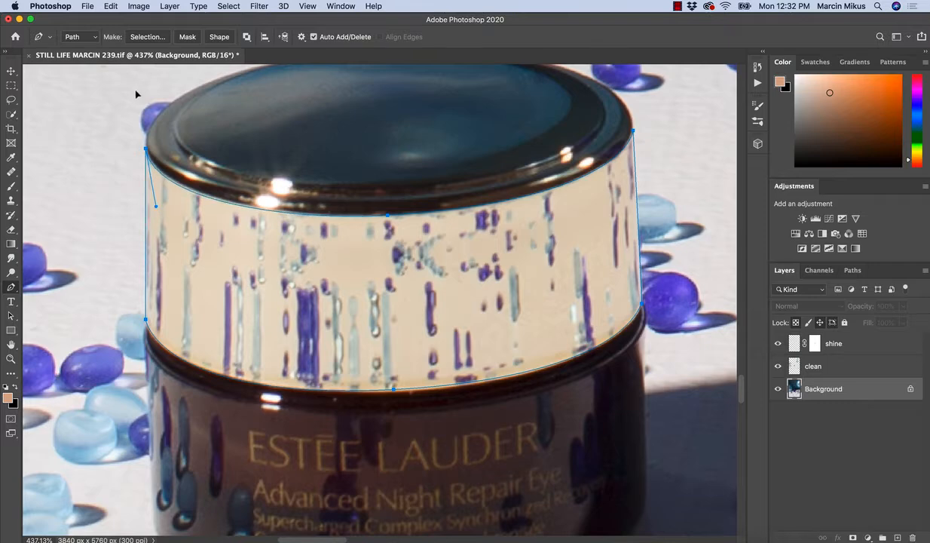
Check the closed path around the band and convert it to a new anti-aliased selection with a 1-pixel feather.
key("super+space")
left_click_drag(294, 304, 258, 310)
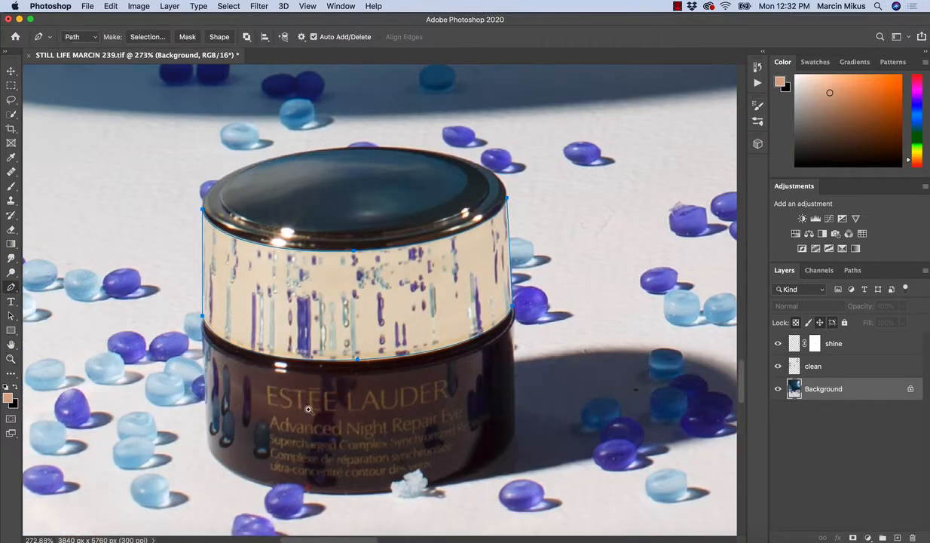
key("super+space")
left_click_drag(299, 395, 343, 392)
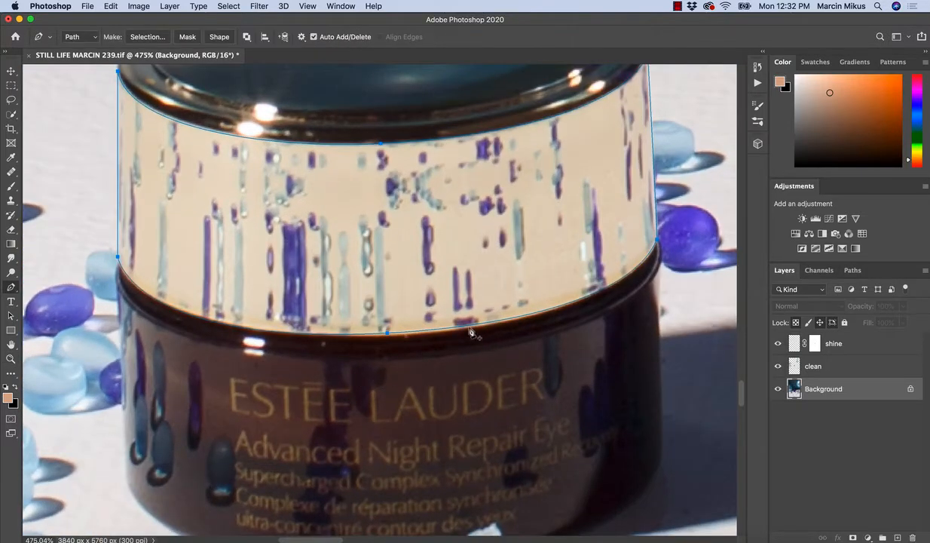
key("super+space")
left_click_drag(534, 332, 500, 333)
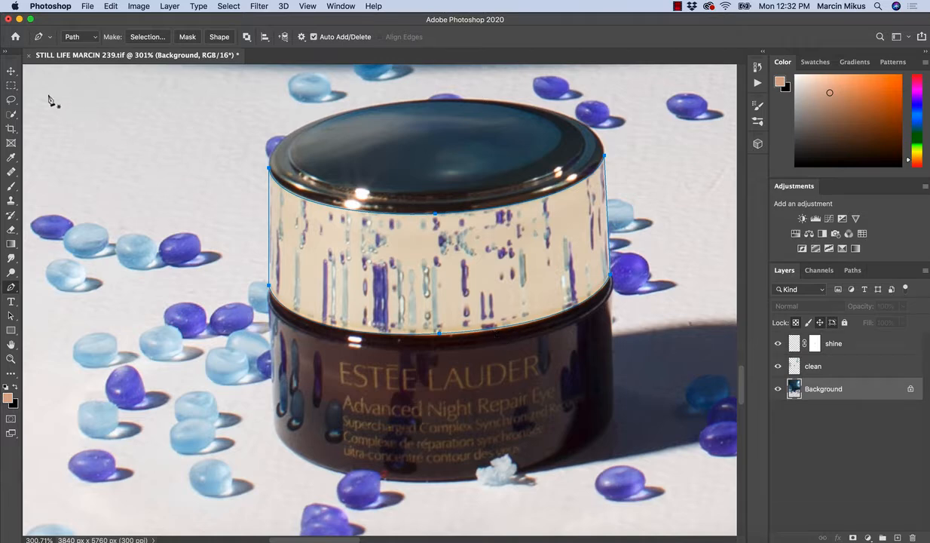
left_click(11, 101)
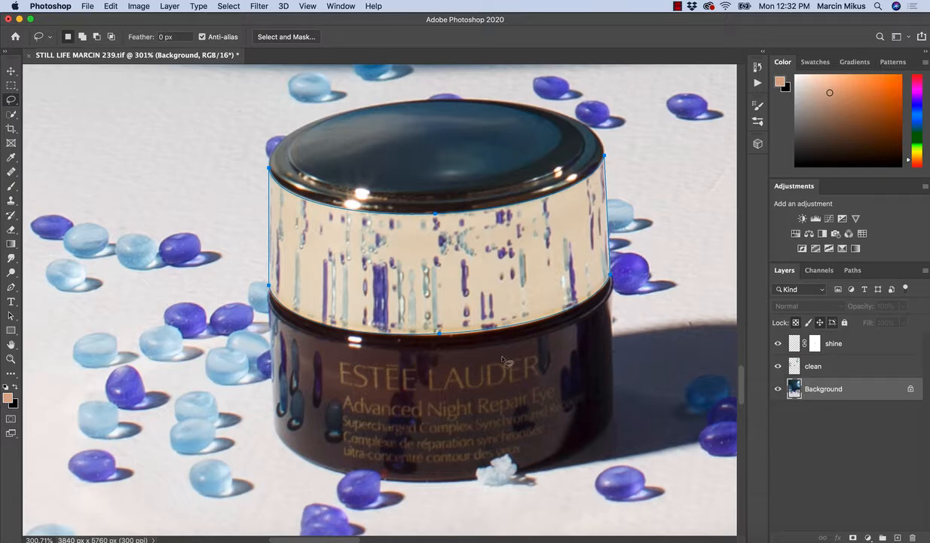
left_click(12, 287)
right_click(435, 364)
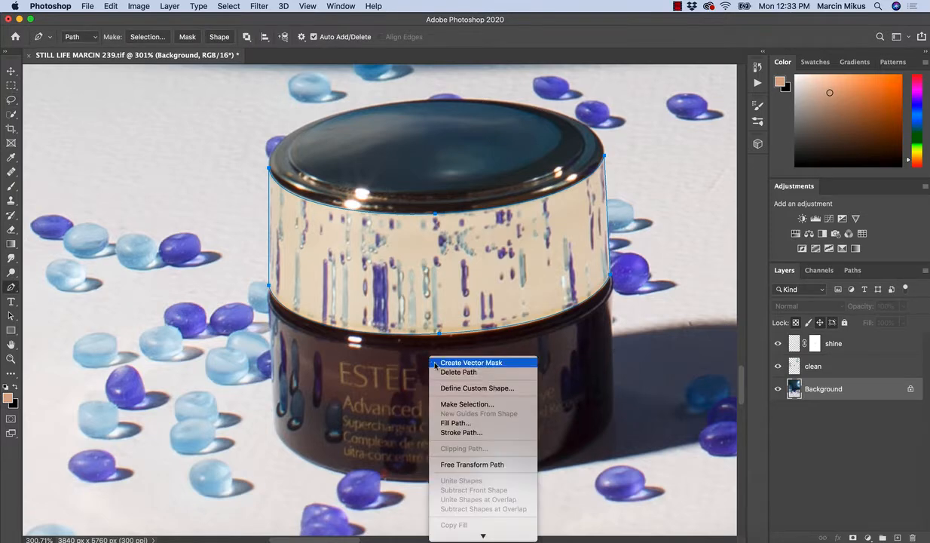
left_click(443, 403)
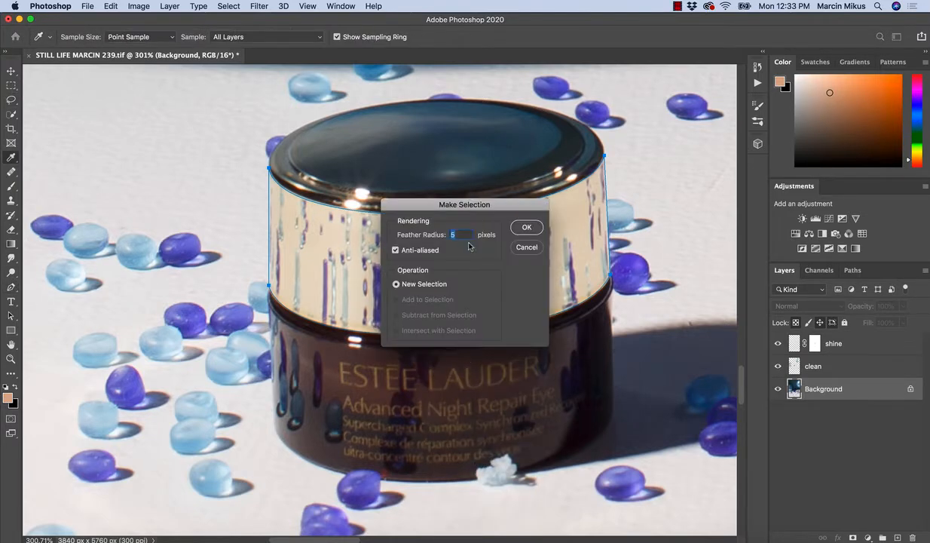
type("1")
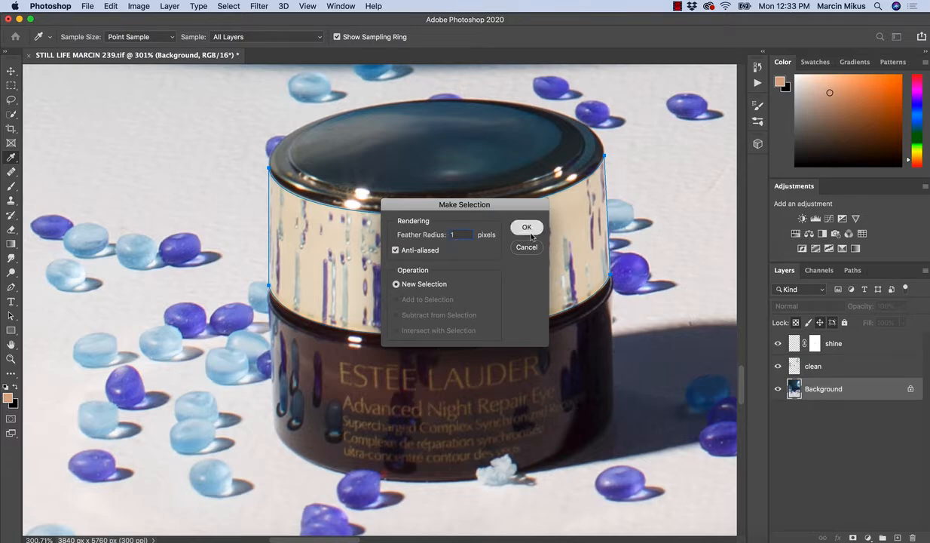
left_click(526, 226)
Copy the selected band to a new layer and name that layer "reflections".
left_click(11, 98)
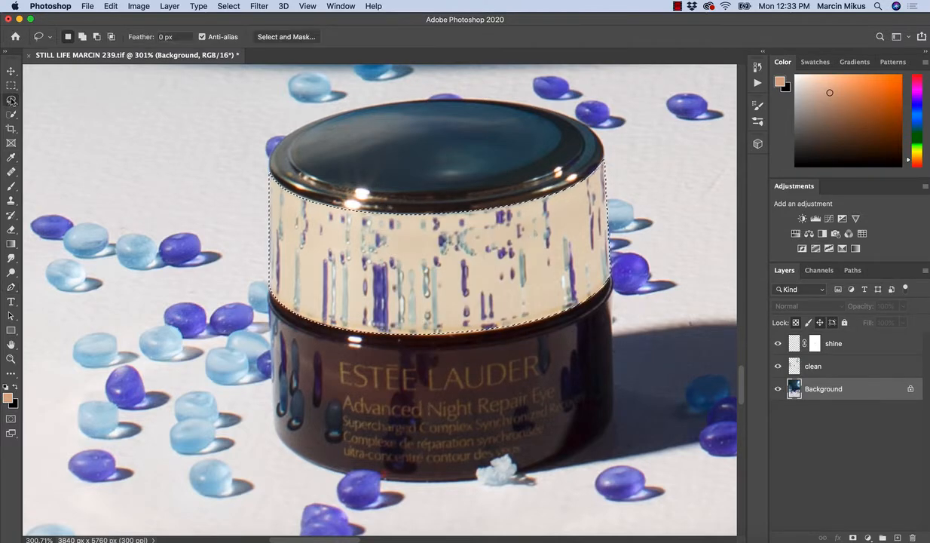
right_click(441, 338)
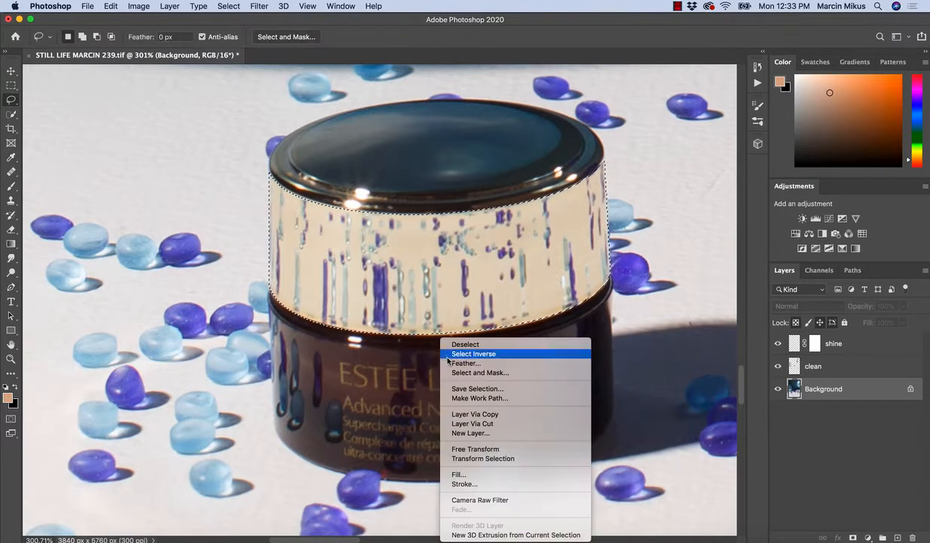
left_click(482, 413)
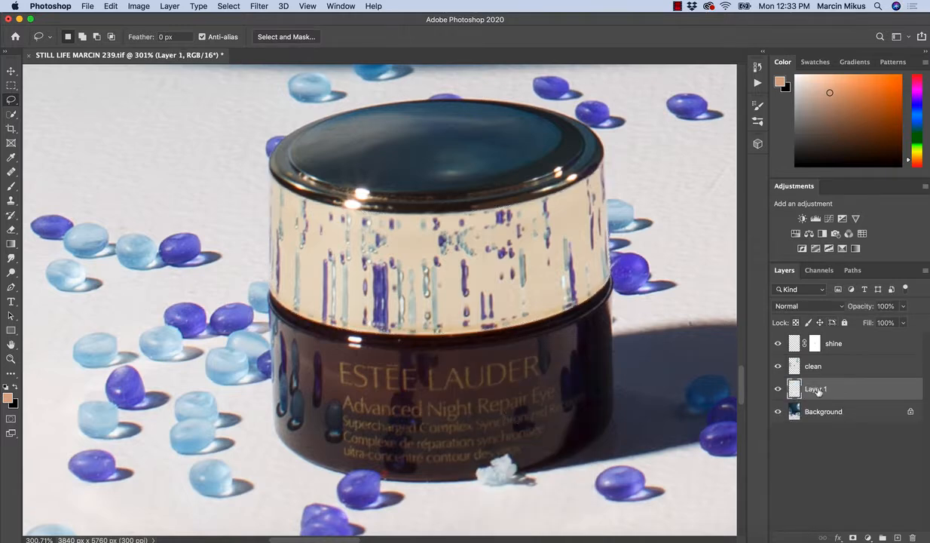
double_click(817, 389)
type("reflections")
key("Return")
Load the reflections layer's outline as a selection, then activate the Brush tool on the clean layer with 100% flow.
left_click(791, 367, "super")
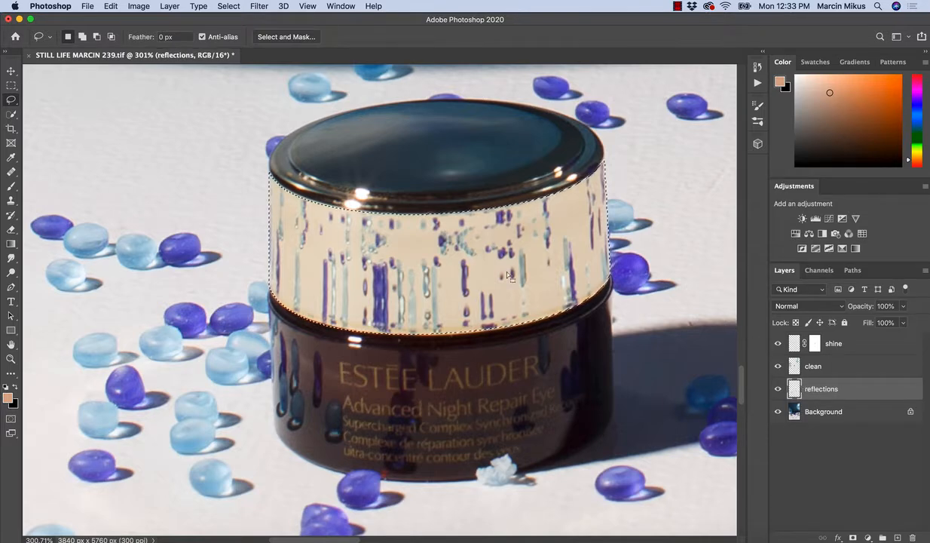
left_click(793, 368)
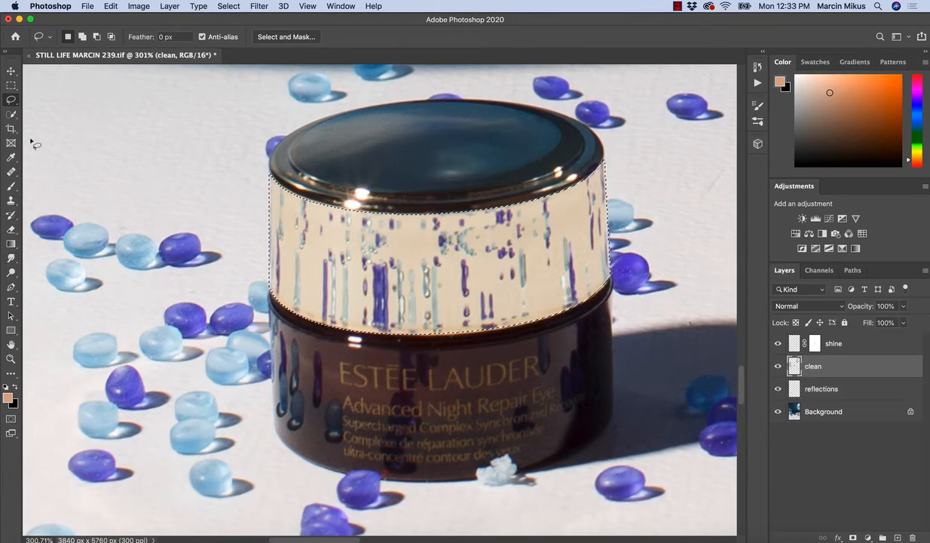
left_click(11, 185)
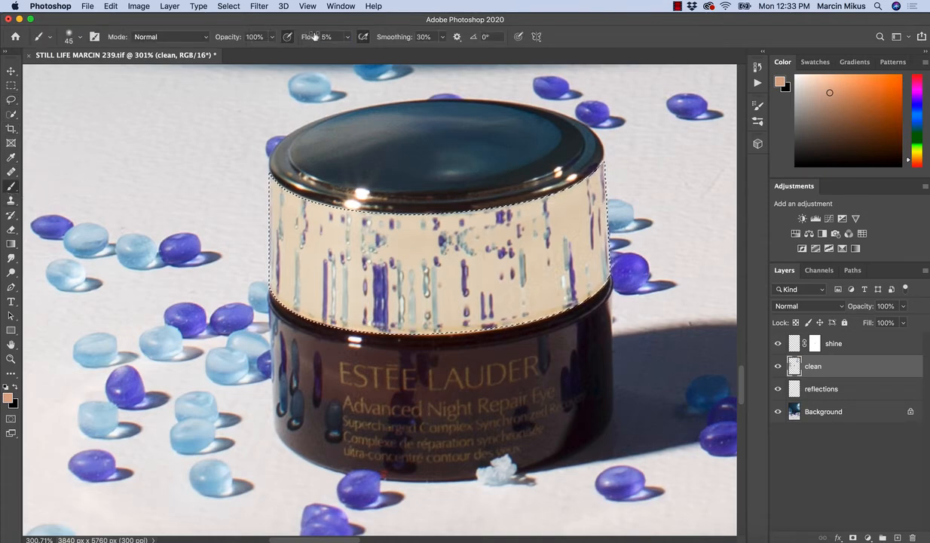
left_click_drag(315, 37, 404, 32)
Sample the band's cream tone and paint over the reflections on the left half of the band.
left_click(310, 263, "alt")
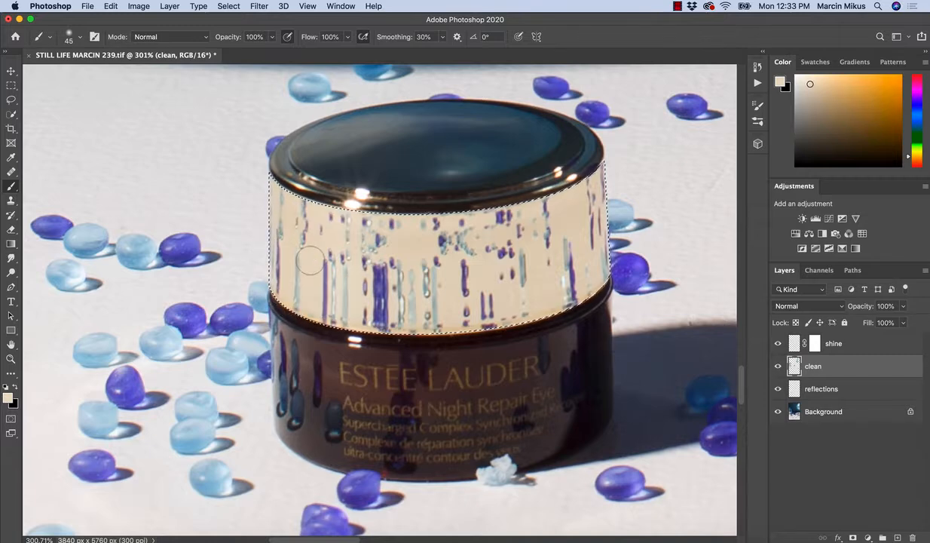
left_click(315, 260, "alt")
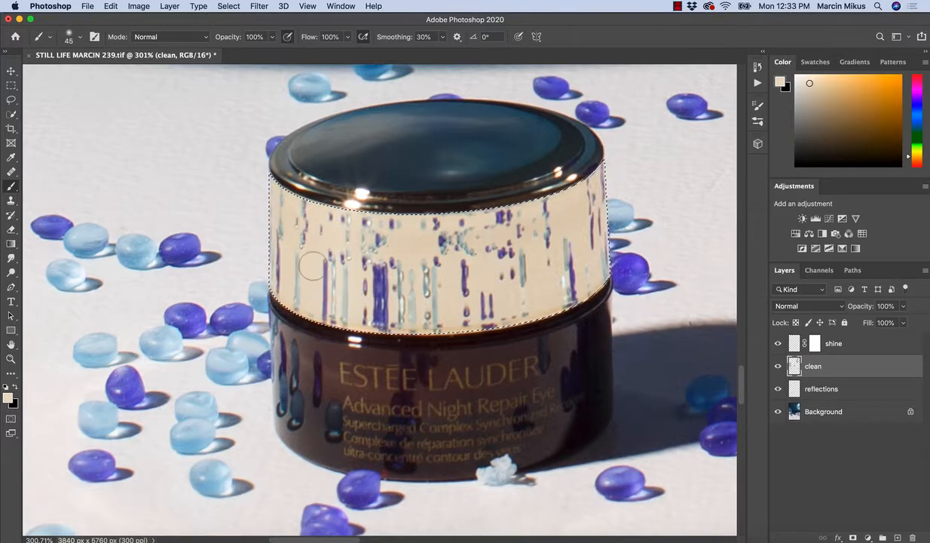
left_click(315, 259, "alt")
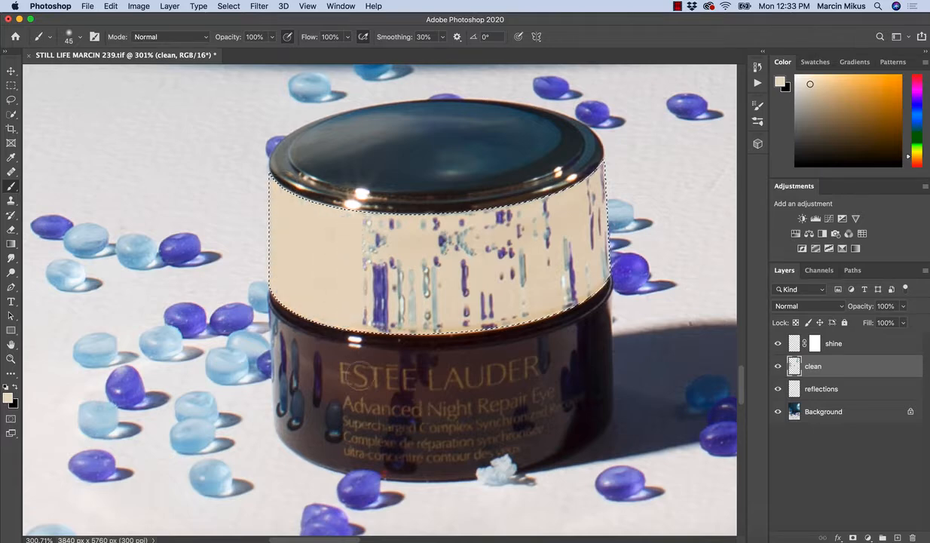
key("bracketright")
left_click(427, 226, "alt")
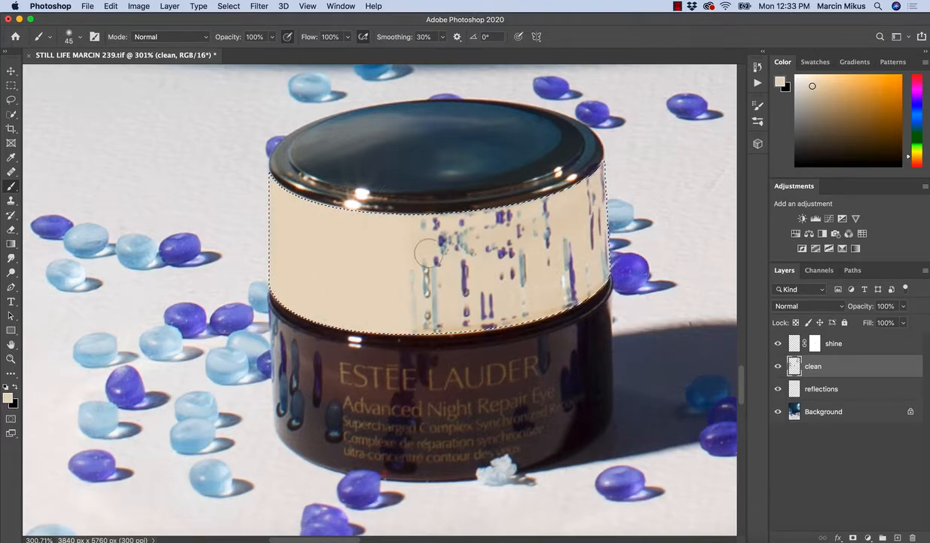
Enlarge the brush to 300 pixels and paint the cream tone over the remaining reflections on the right half of the band.
key("bracketright")
key("bracketright")
key("bracketright")
key("bracketright")
key("bracketright")
key("bracketright")
key("bracketright")
key("bracketright")
key("bracketright")
key("bracketright")
key("bracketright")
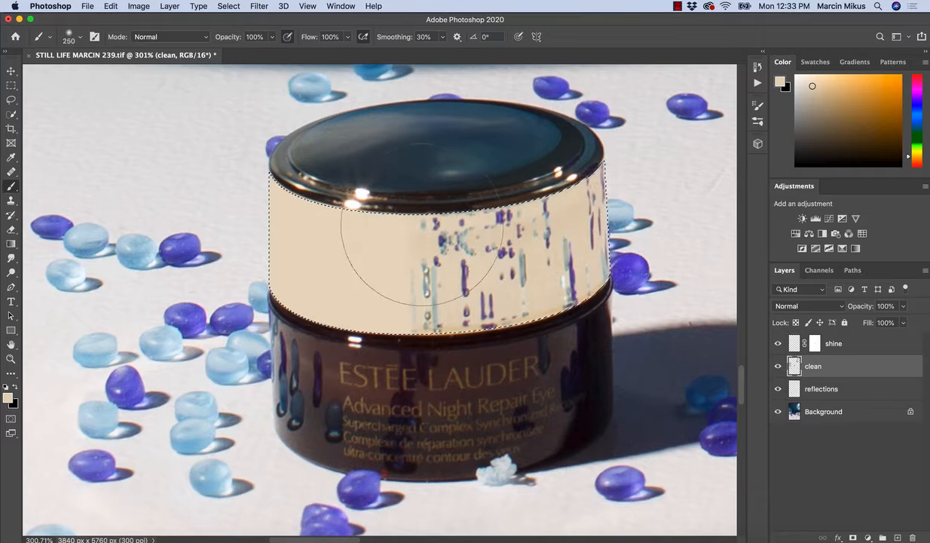
mouse_move(441, 323)
left_mouse_down()
mouse_move(453, 324)
mouse_move(445, 326)
left_mouse_up()
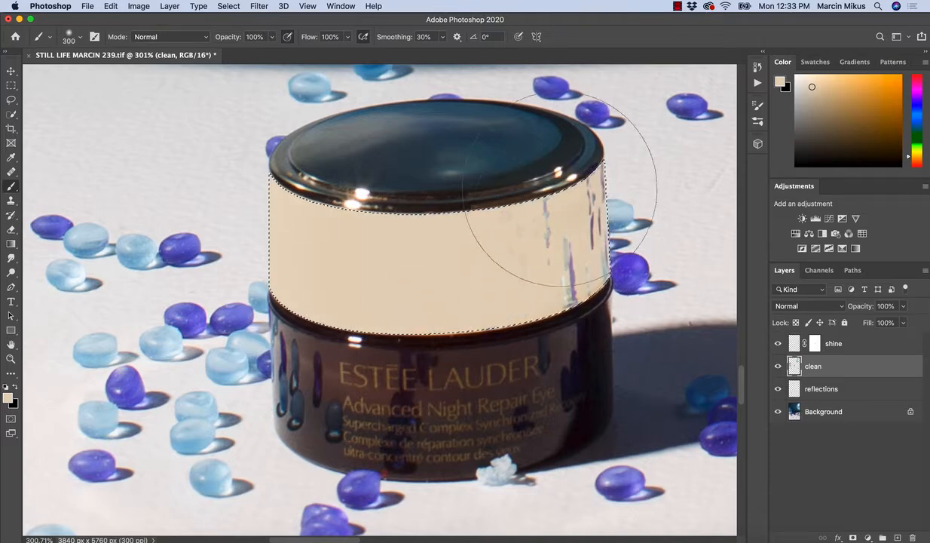
left_click_drag(556, 197, 550, 207)
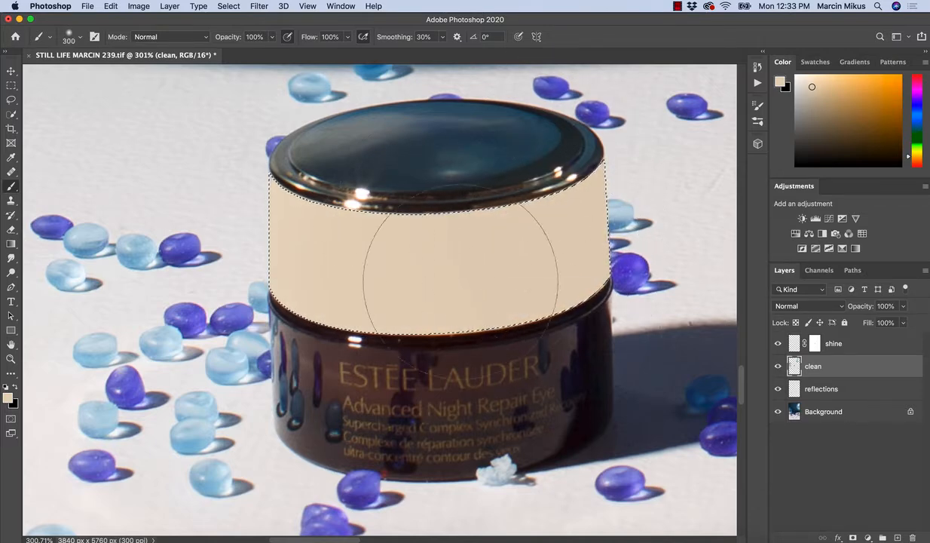
Deselect the band, then move the reflections layer above the shine layer and compare the band with it hidden and shown.
left_click(10, 100)
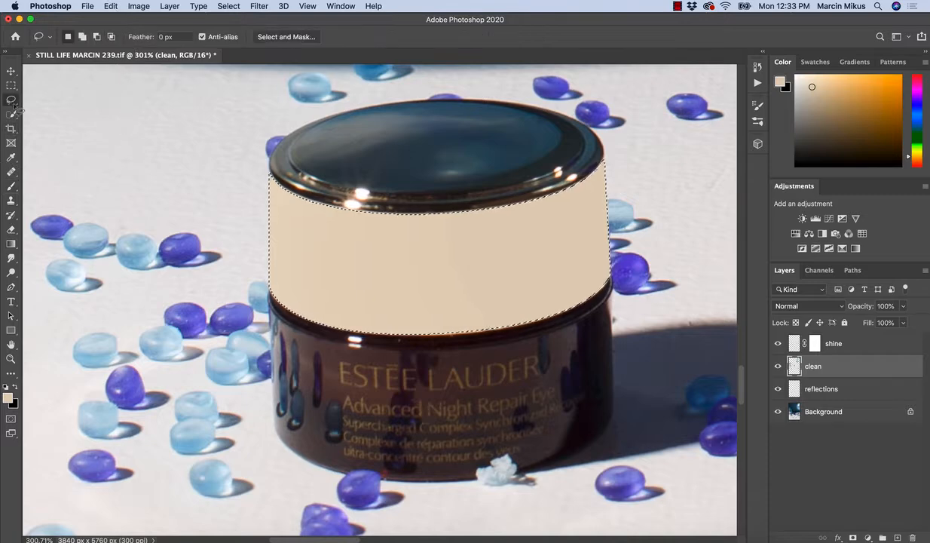
key("super+d")
key("z")
mouse_move(494, 339)
left_mouse_down()
mouse_move(480, 319)
mouse_move(514, 306)
mouse_move(538, 319)
mouse_move(451, 327)
mouse_move(505, 354)
left_mouse_up()
key("z")
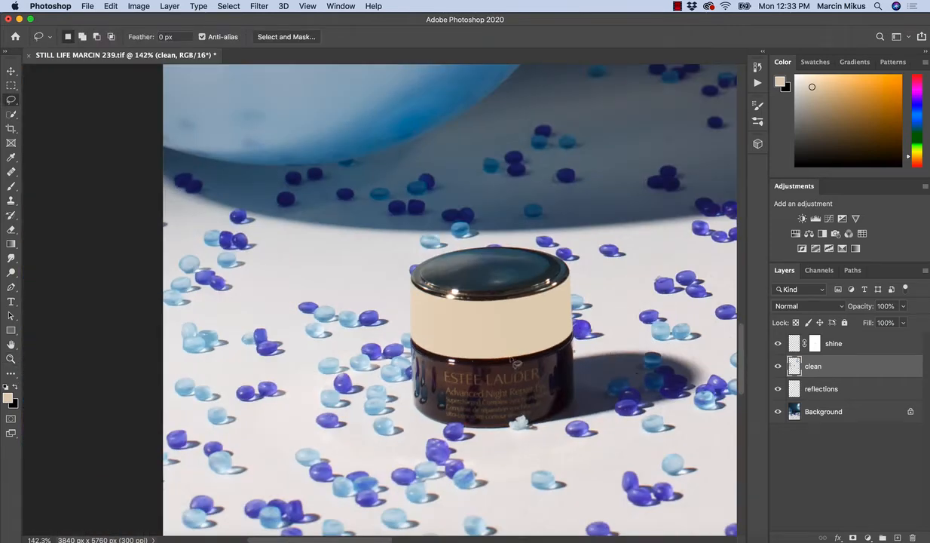
left_click_drag(815, 391, 802, 337)
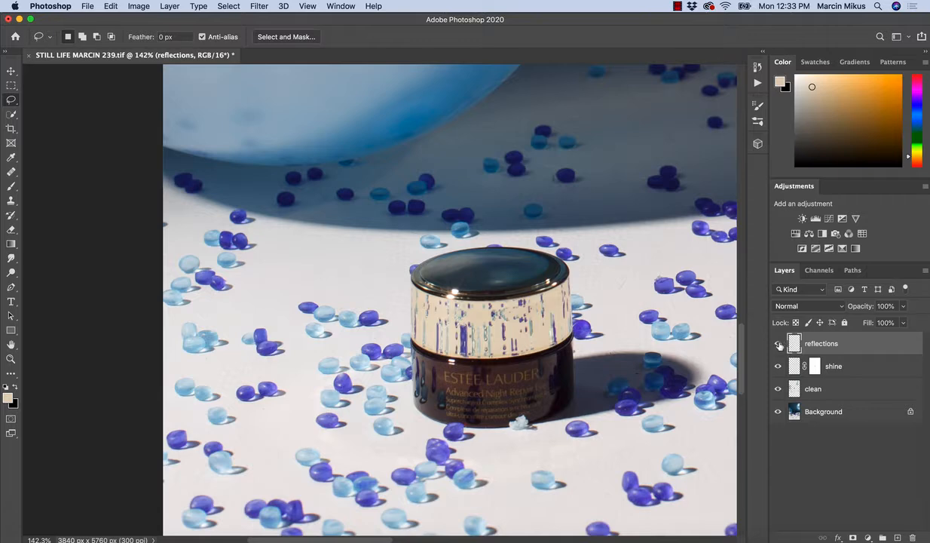
left_click(780, 343)
left_click(779, 343)
Set up a Motion Blur on the reflections layer with a -90° angle and 201-pixel distance, comparing its preview on and off.
key("z")
left_click_drag(502, 316, 571, 344)
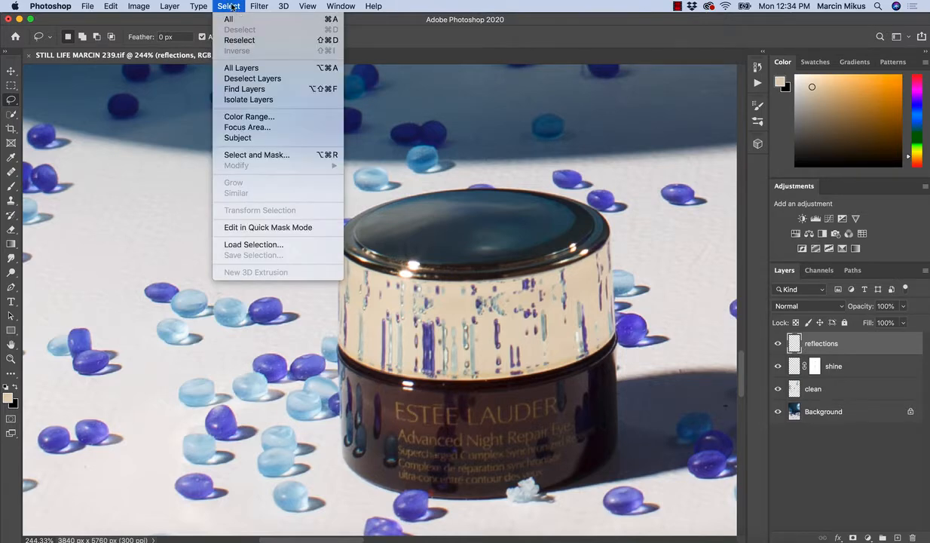
mouse_move(258, 6)
mouse_move(279, 138)
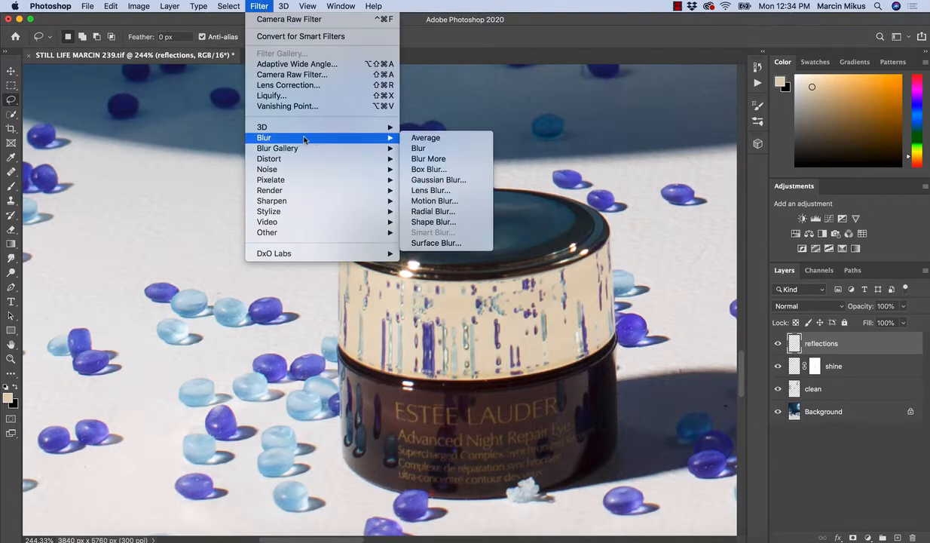
left_click(433, 200)
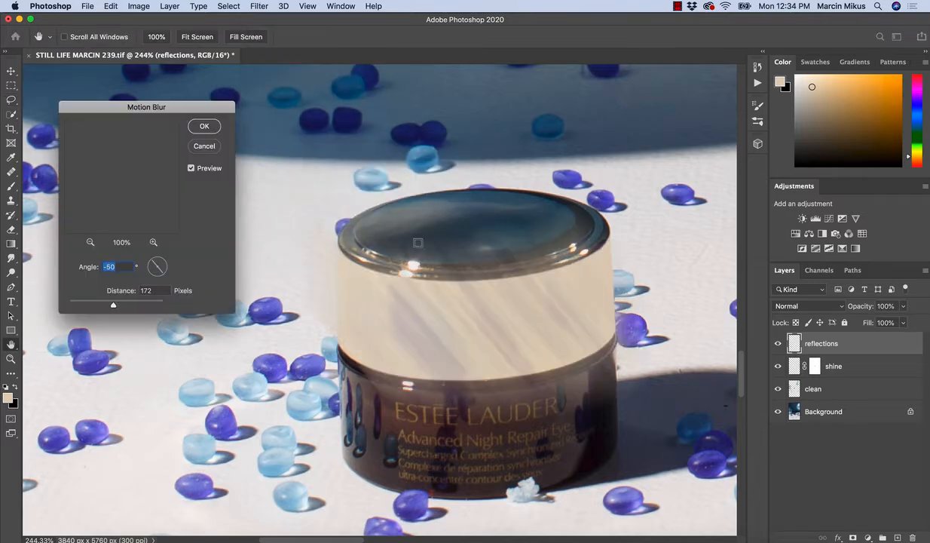
left_click_drag(158, 274, 158, 280)
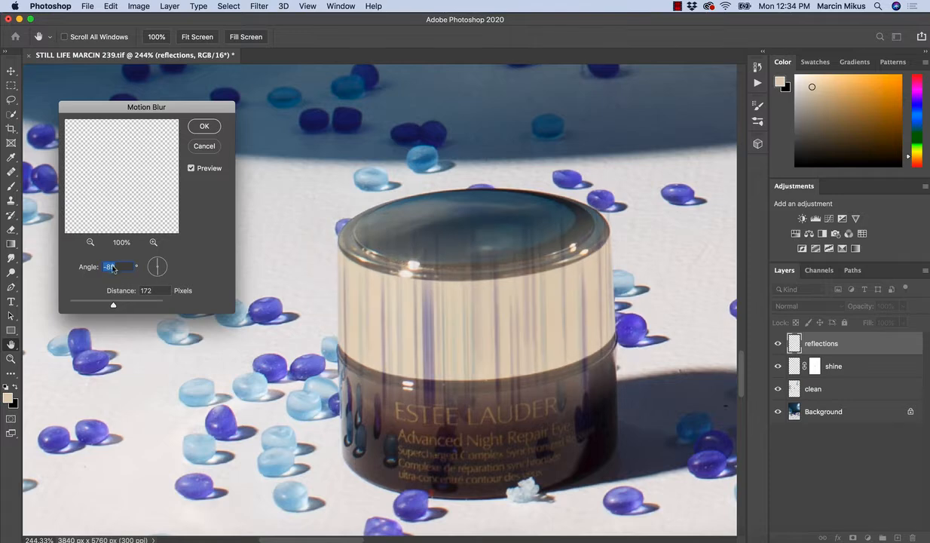
type("-")
left_click_drag(113, 307, 117, 301)
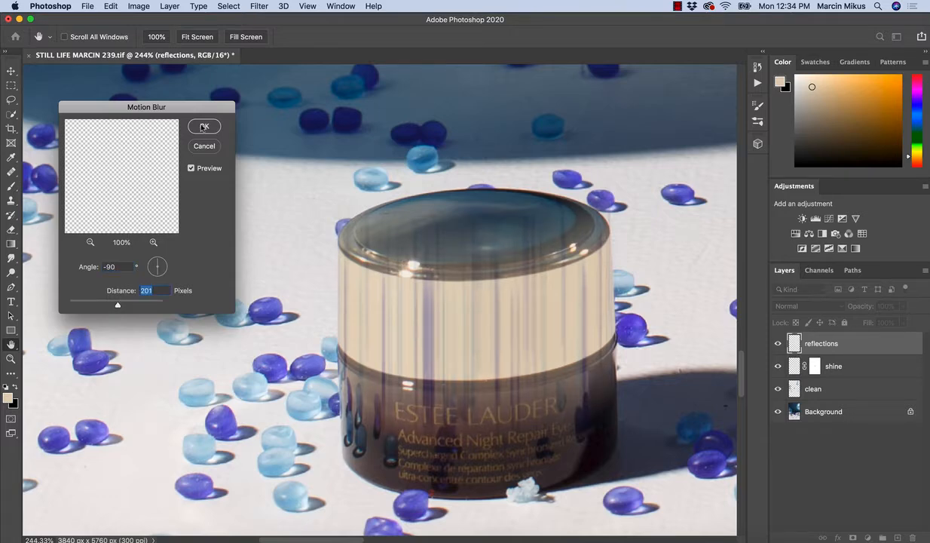
left_click(190, 168)
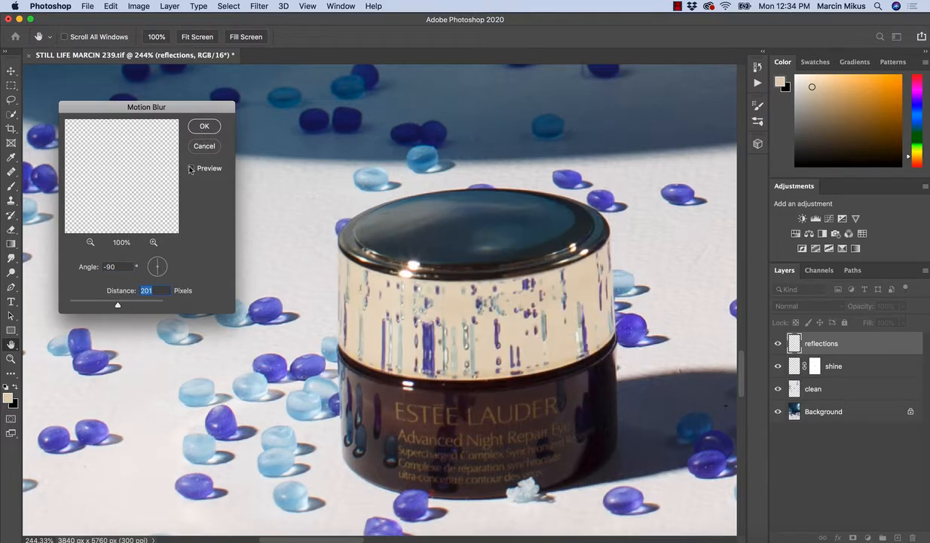
left_click(189, 169)
left_click(189, 169)
left_click(190, 169)
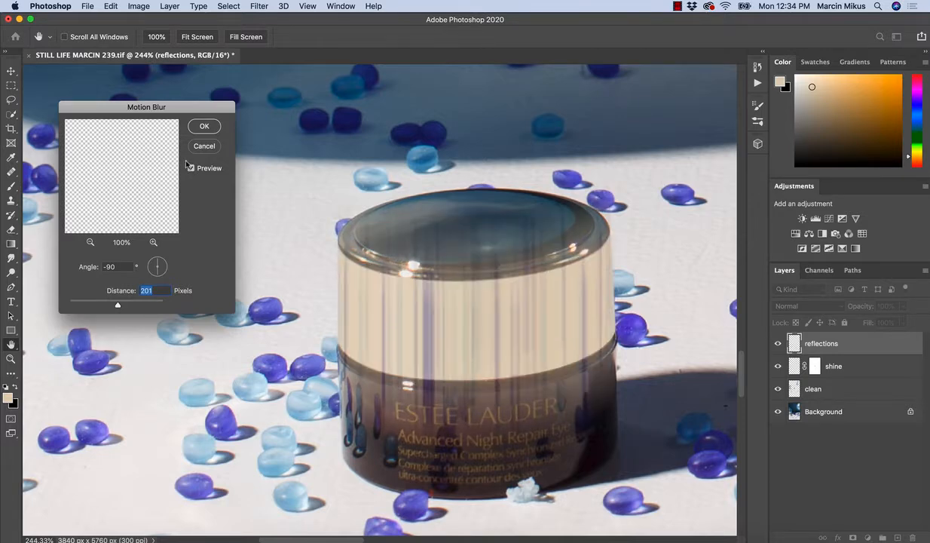
left_click(191, 169)
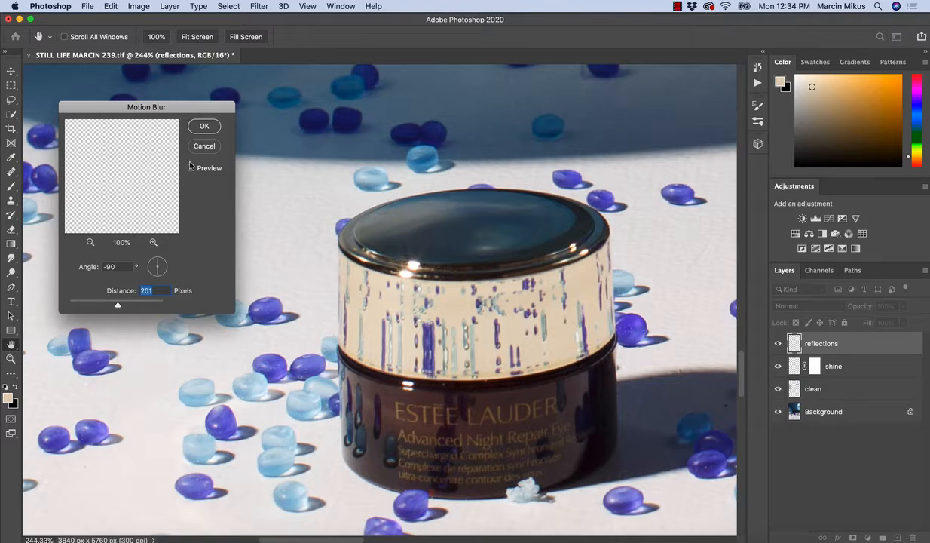
left_click(191, 168)
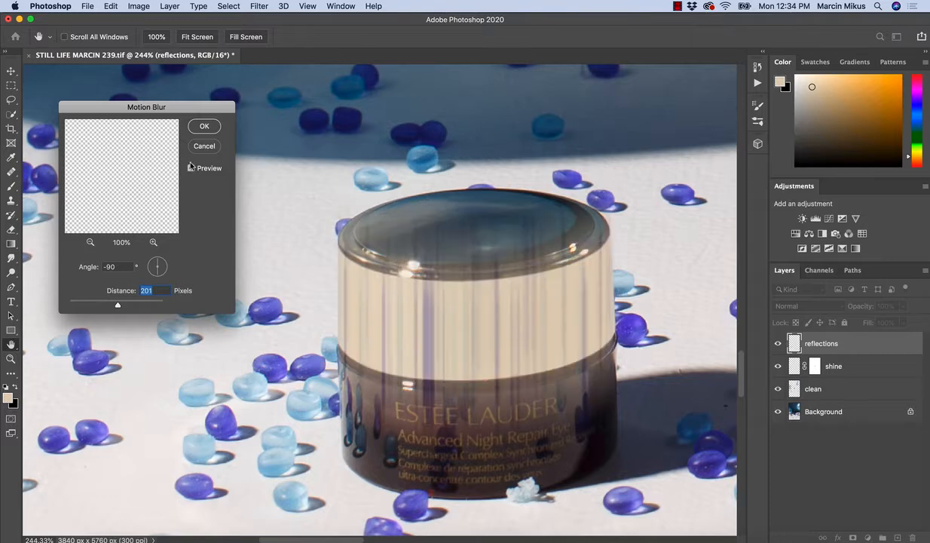
Try motion blur angles of 84° and -88° with the preview compared, and return the angle to -90°.
left_click(156, 274)
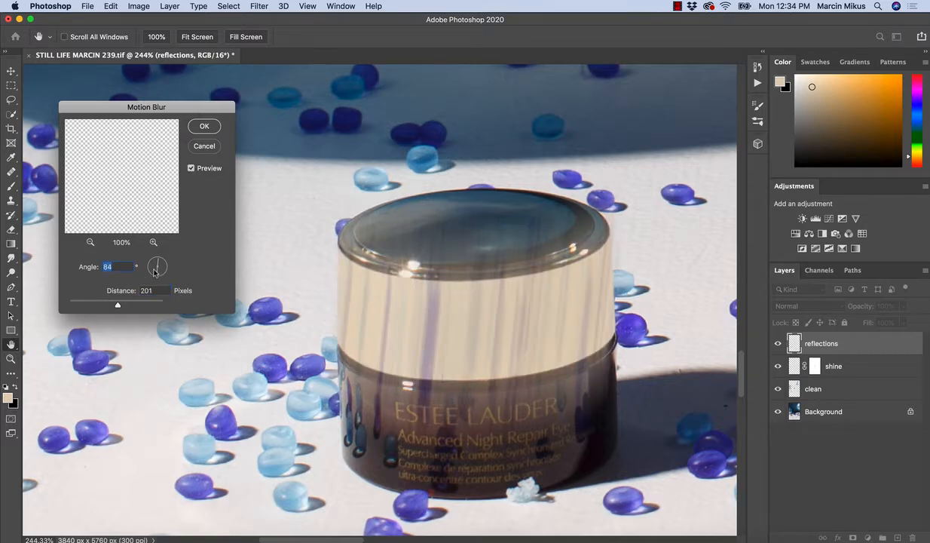
left_click_drag(157, 274, 158, 275)
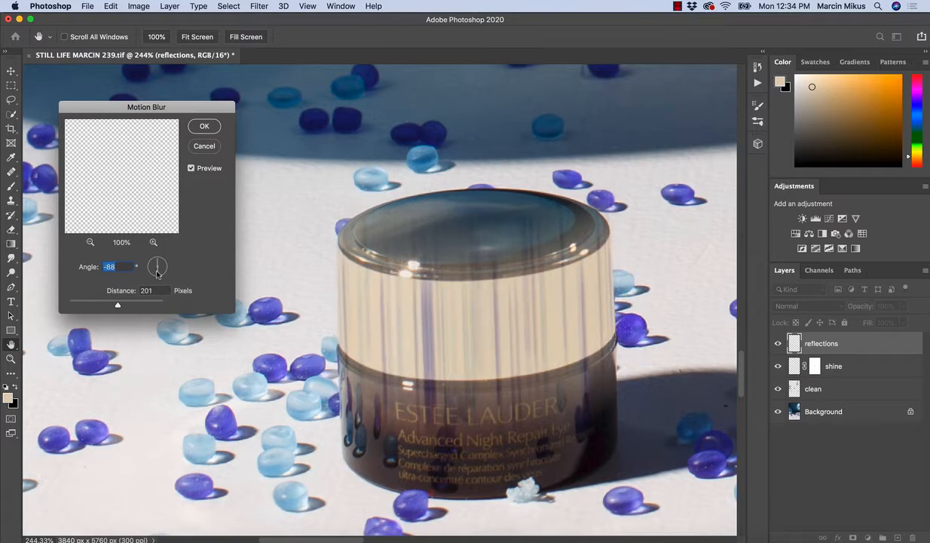
left_click(116, 263)
key("Down")
left_click(191, 168)
left_click(191, 168)
left_click(123, 265)
key("BackSpace")
key("BackSpace")
type("90")
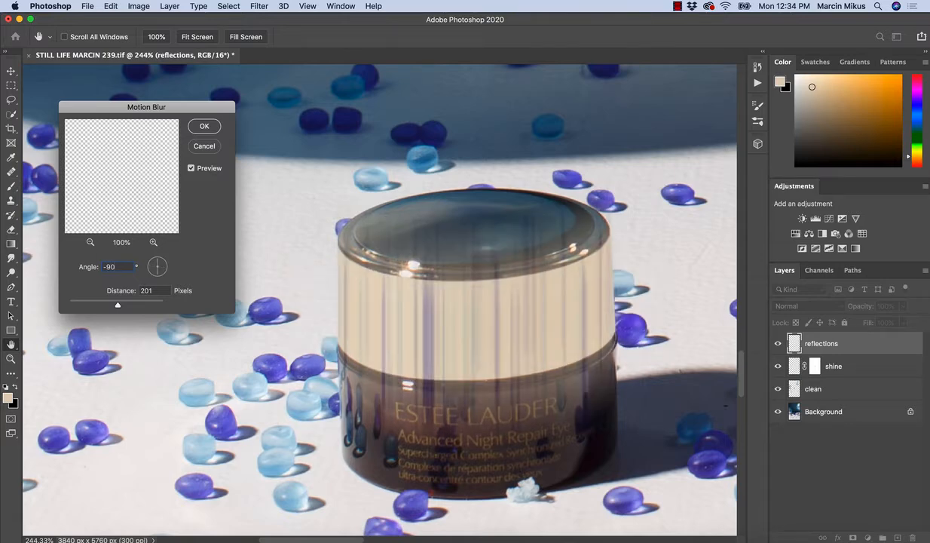
Set the motion blur angle to -89°, compare the preview on and off, and apply the filter.
left_click(158, 276)
left_click_drag(157, 276, 157, 276)
type("-")
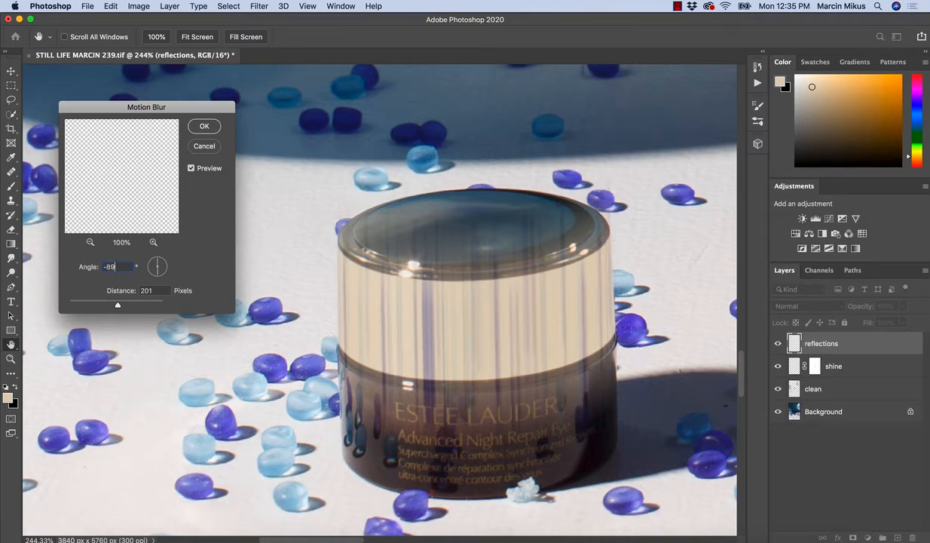
left_click(191, 167)
left_click(190, 168)
left_click(190, 167)
left_click(190, 168)
left_click(204, 127)
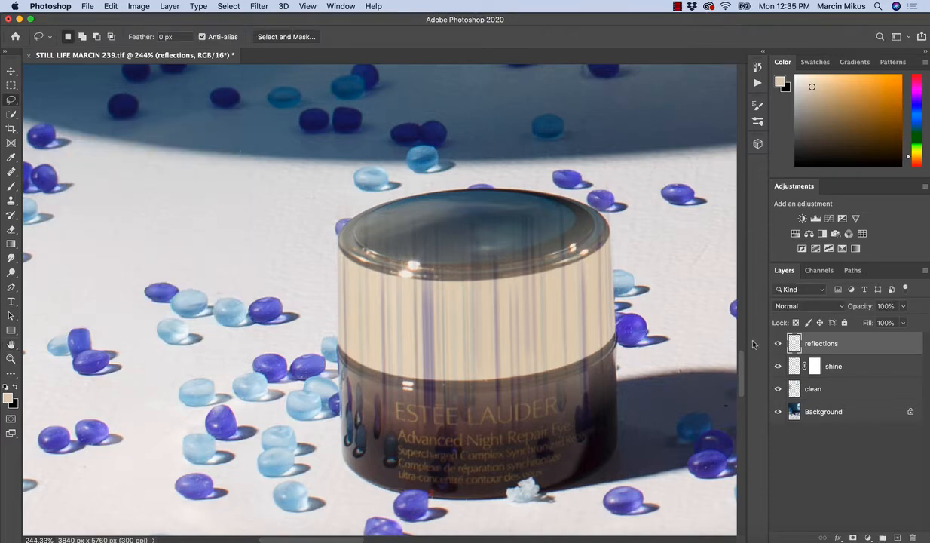
Duplicate the blurred reflections layer three times to intensify the streaks, and undo the last duplicate.
key("z")
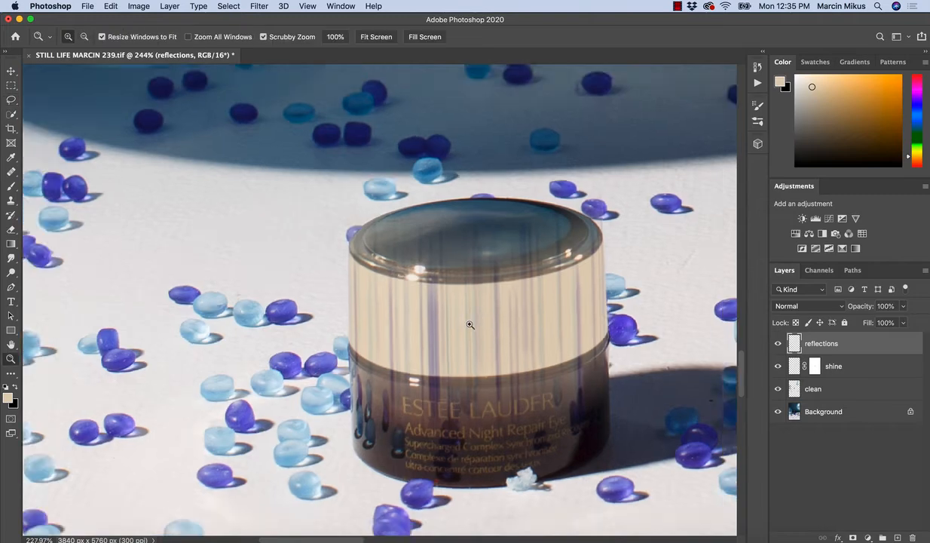
mouse_move(473, 325)
left_mouse_down()
mouse_move(422, 328)
mouse_move(533, 346)
mouse_move(507, 321)
left_mouse_up()
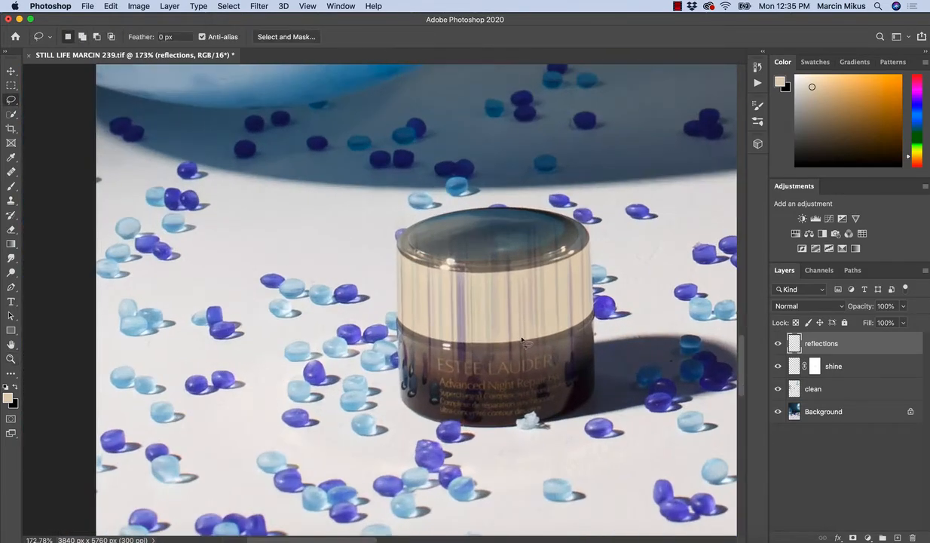
key("super+j")
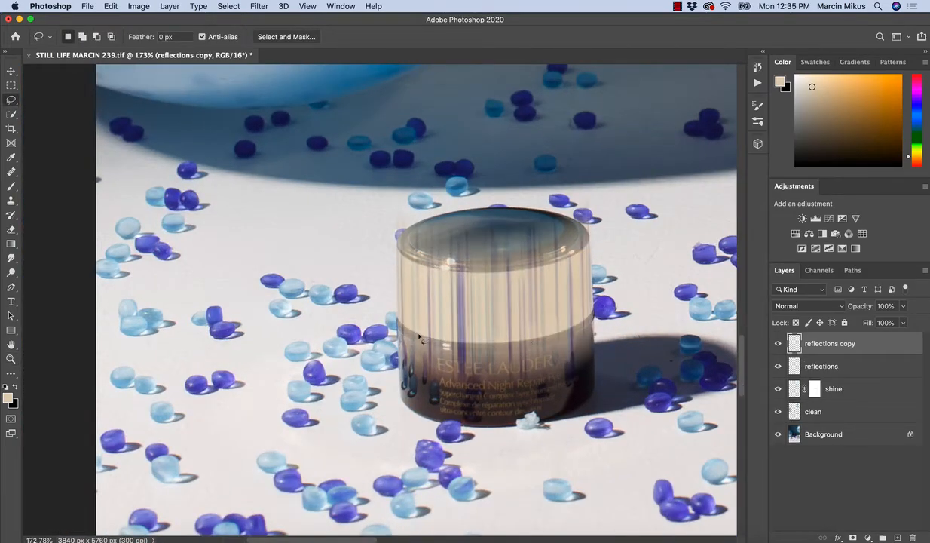
key("z")
left_click_drag(437, 323, 410, 325)
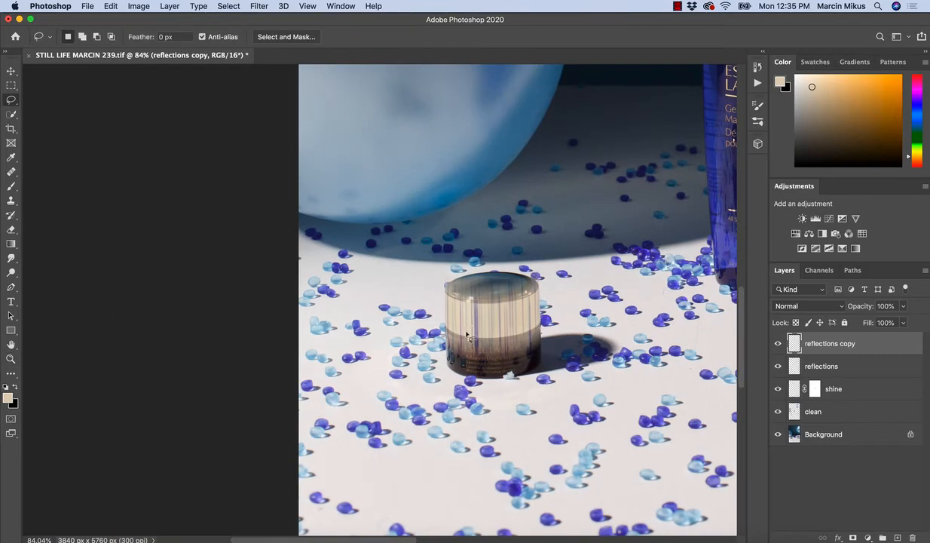
key("z")
left_click_drag(471, 306, 529, 326)
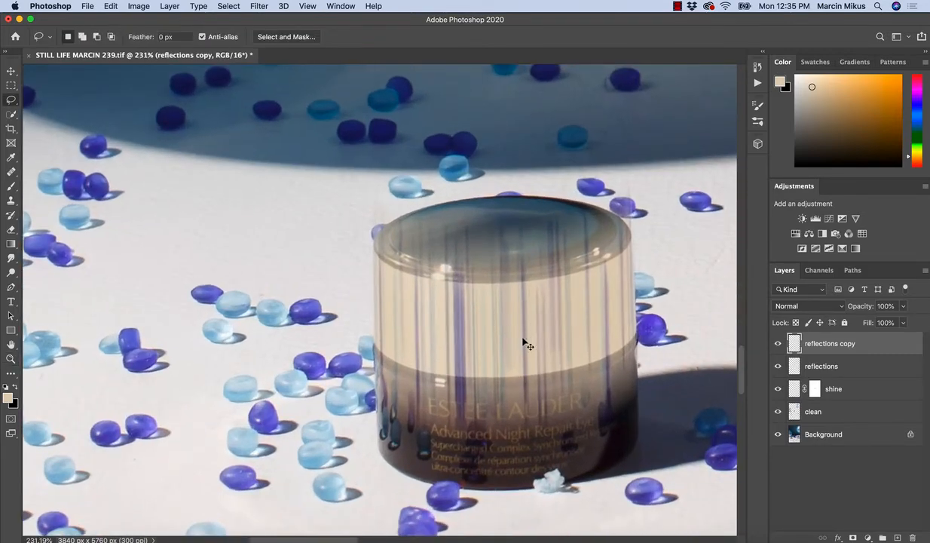
key("super+j")
key("super+j")
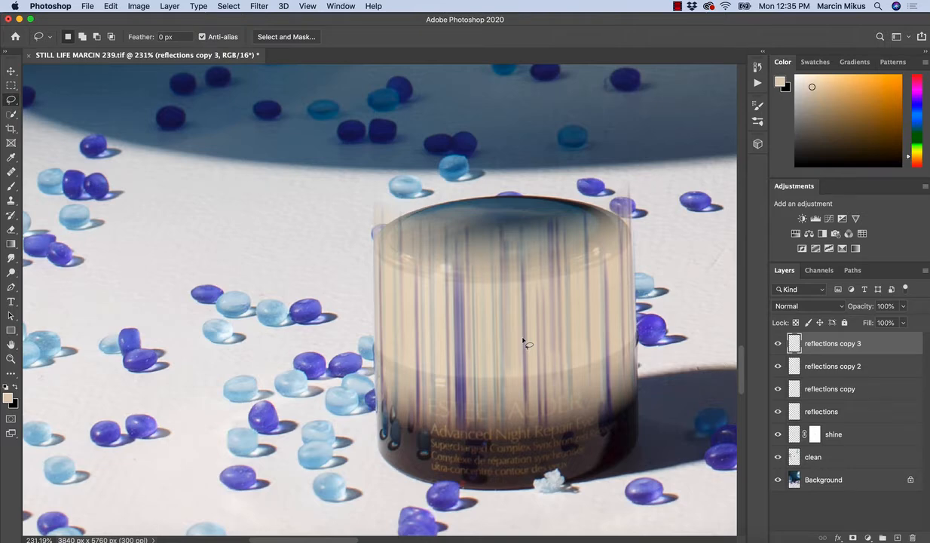
key("super+z")
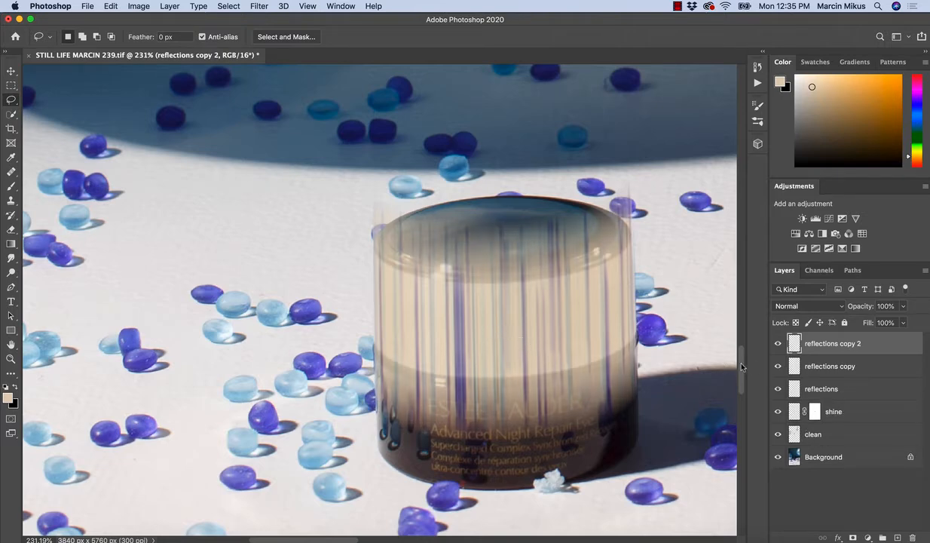
Merge the reflections layer with its two copies and rename the merged layer "reflections".
left_click(814, 387, "shift")
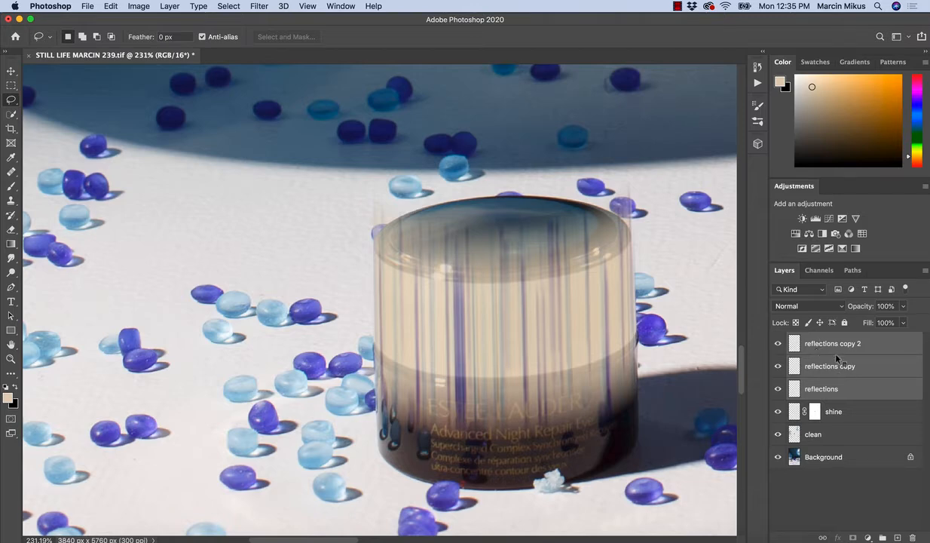
right_click(838, 357)
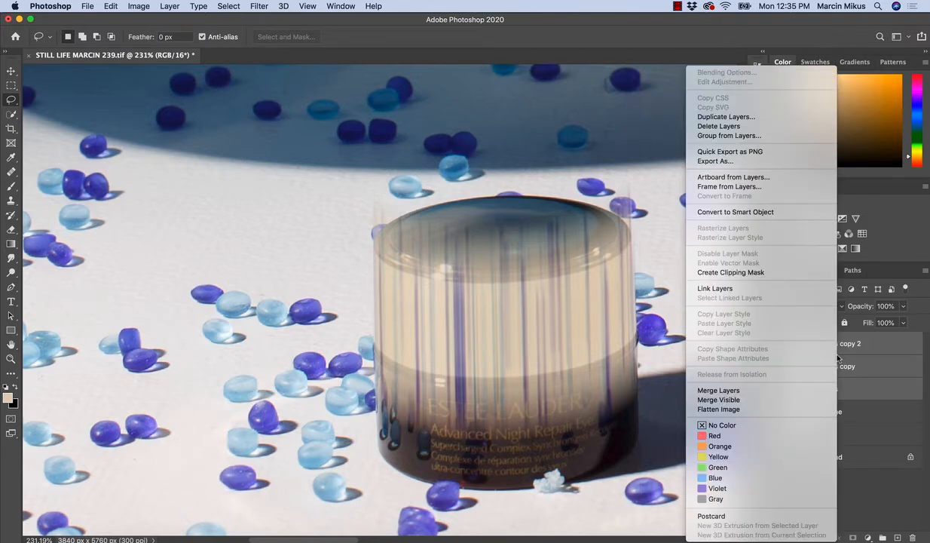
left_click(763, 390)
double_click(829, 343)
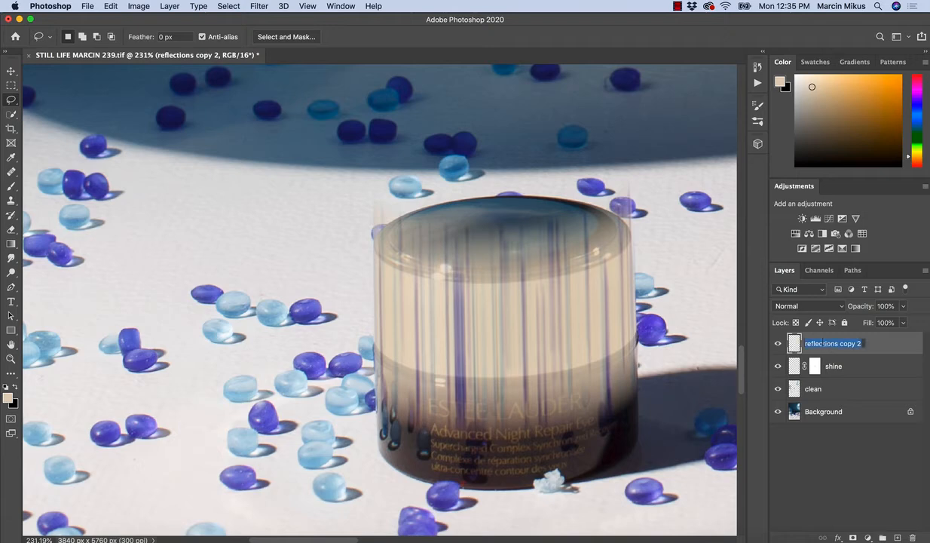
left_click(860, 345)
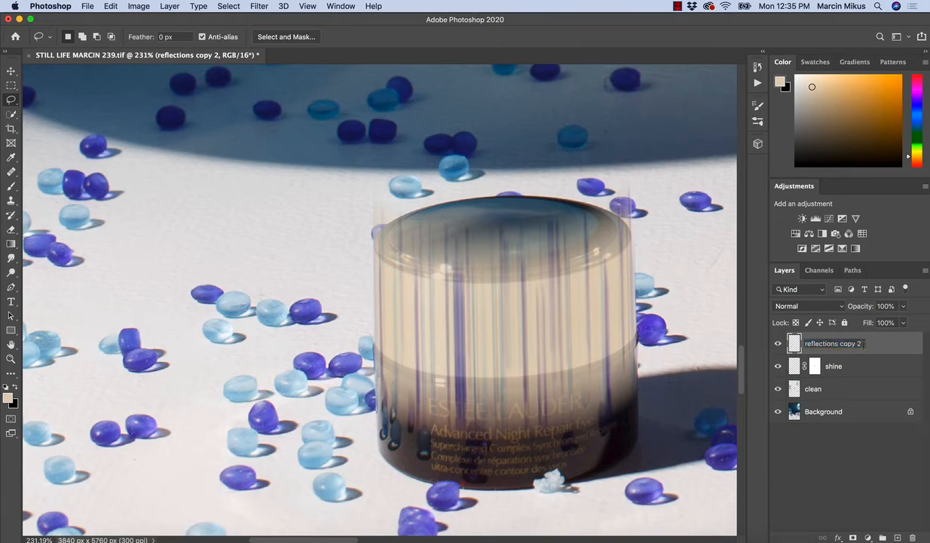
key("BackSpace")
key("BackSpace")
key("BackSpace")
key("BackSpace")
key("BackSpace")
key("Return")
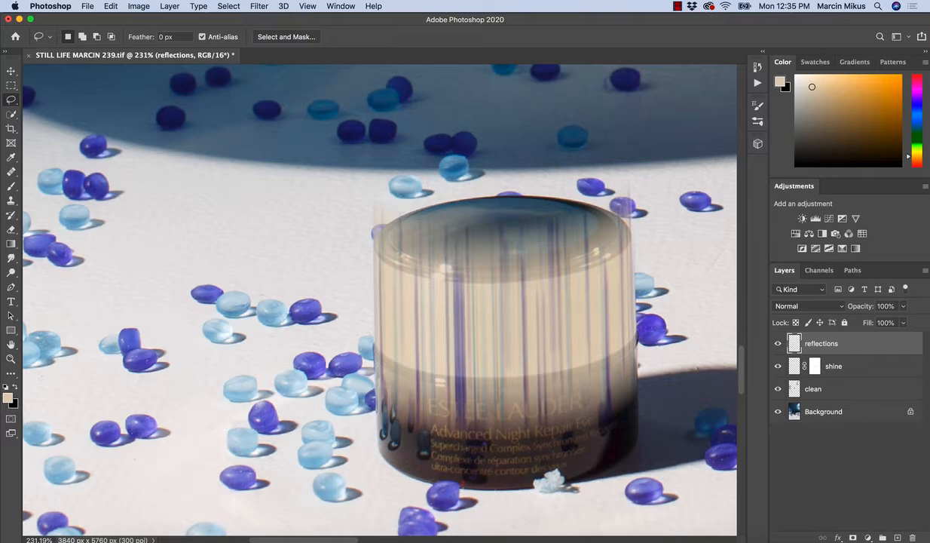
Add a layer mask to the reflections layer, try brushing away the streaks over the brand name at 60 px, and undo the painting.
left_click(853, 537)
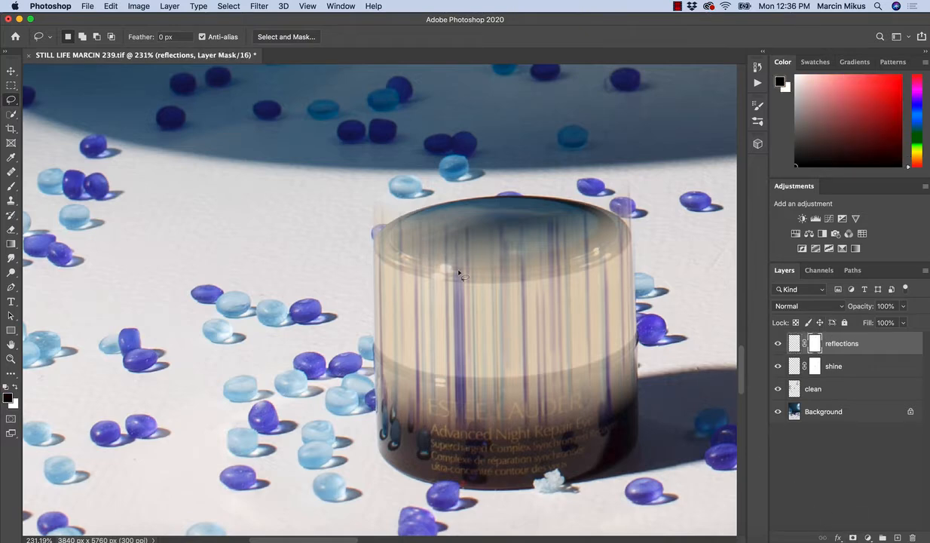
key("b")
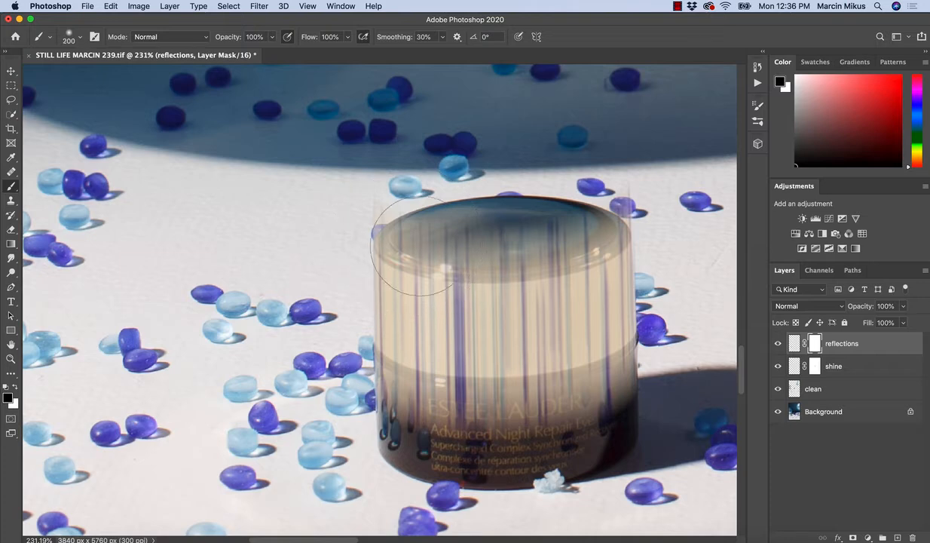
key("bracketleft")
key("bracketleft")
key("bracketleft")
key("bracketleft")
key("bracketleft")
key("bracketleft")
key("bracketleft")
key("bracketleft")
key("z")
mouse_move(459, 413)
left_mouse_down()
mouse_move(543, 381)
mouse_move(592, 376)
mouse_move(566, 407)
left_mouse_up()
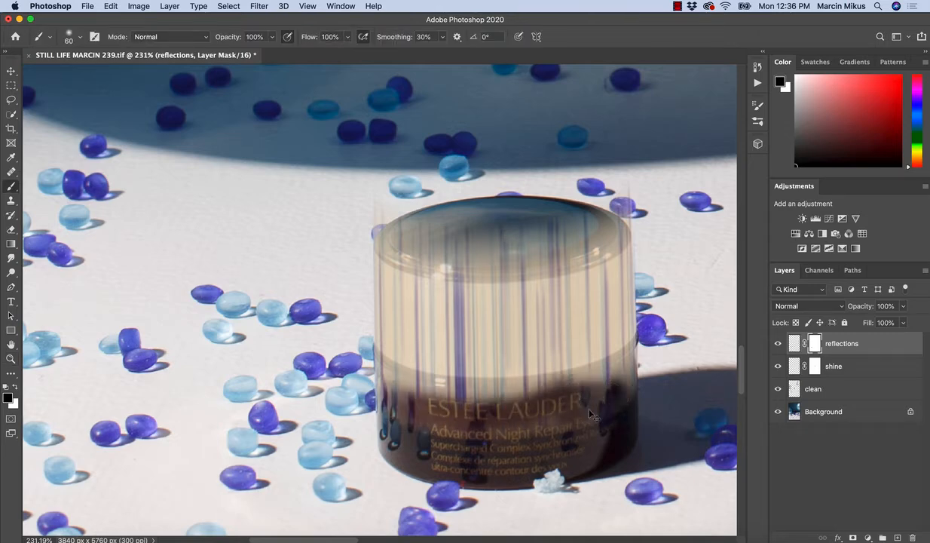
key("super+z")
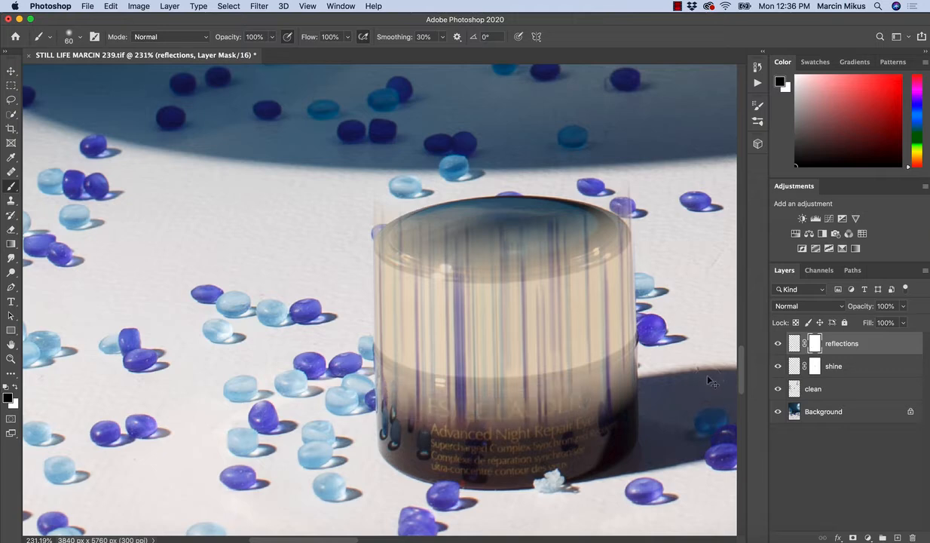
Load the reflections layer's outline as a selection around the jar and deselect it.
scroll(670, 324, "up", 3)
key("super+2")
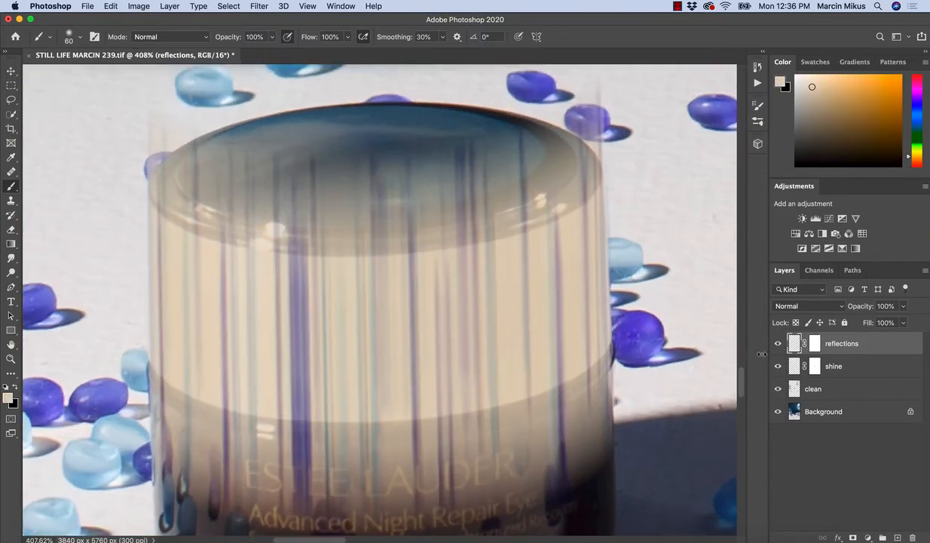
left_click(791, 345, "super")
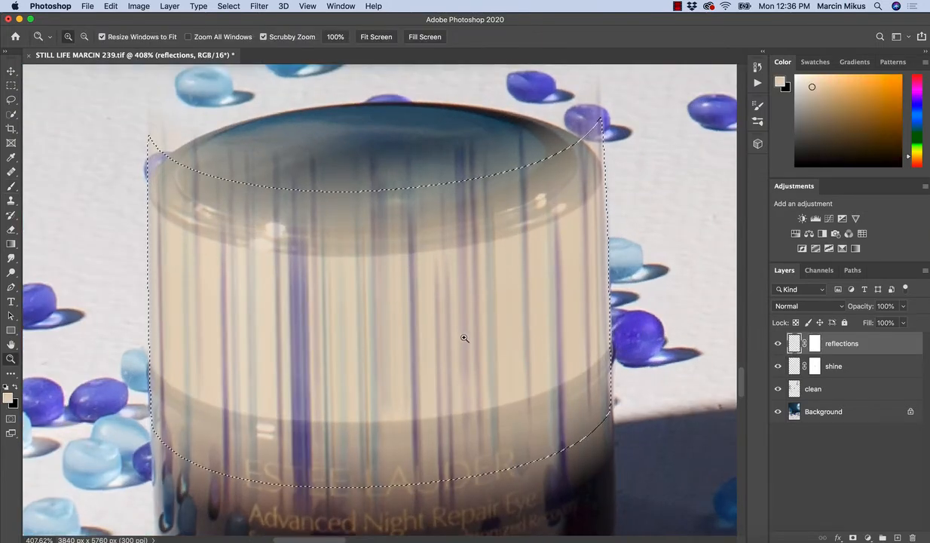
scroll(461, 339, "down", 3)
scroll(445, 335, "up", 2)
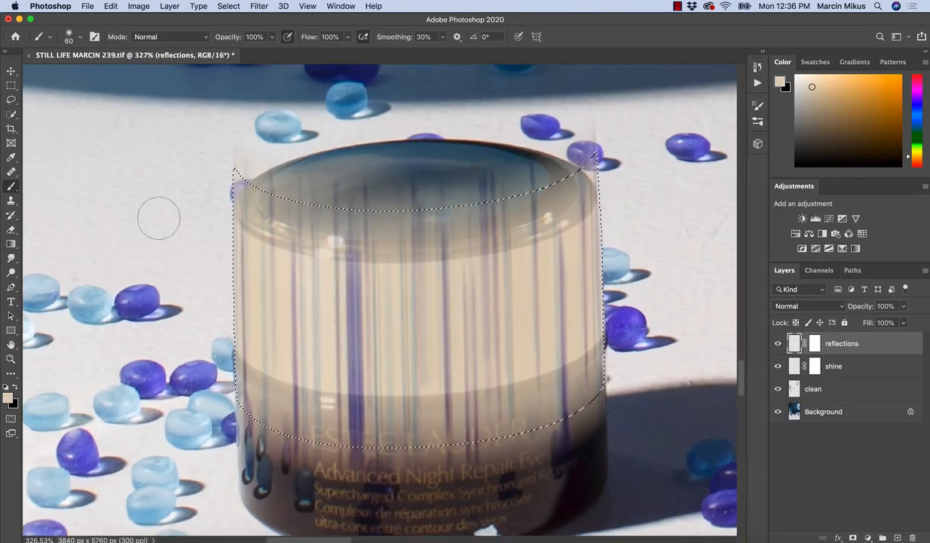
left_click(11, 99)
key("super+d")
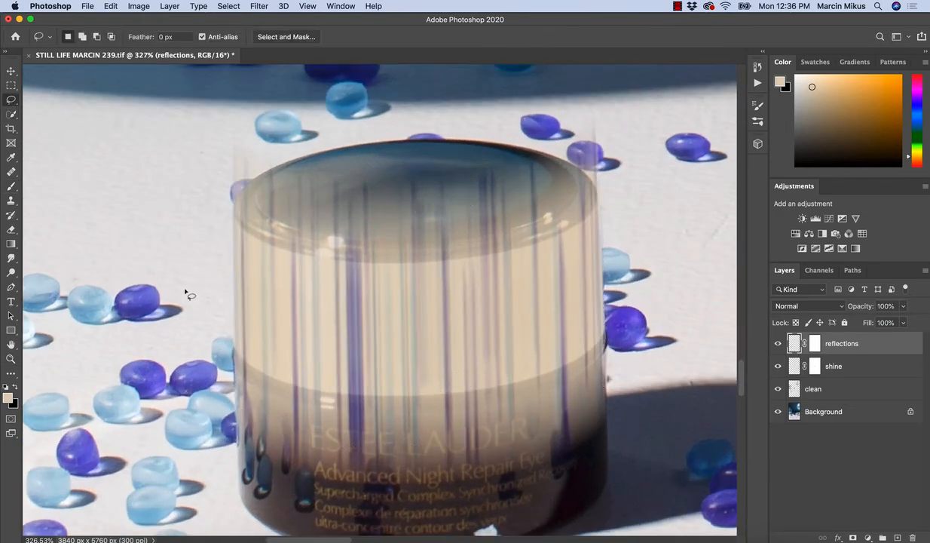
Try brushing below the lid band on the layer's own pixels, including a black stroke at 40 px, and undo the strokes.
key("b")
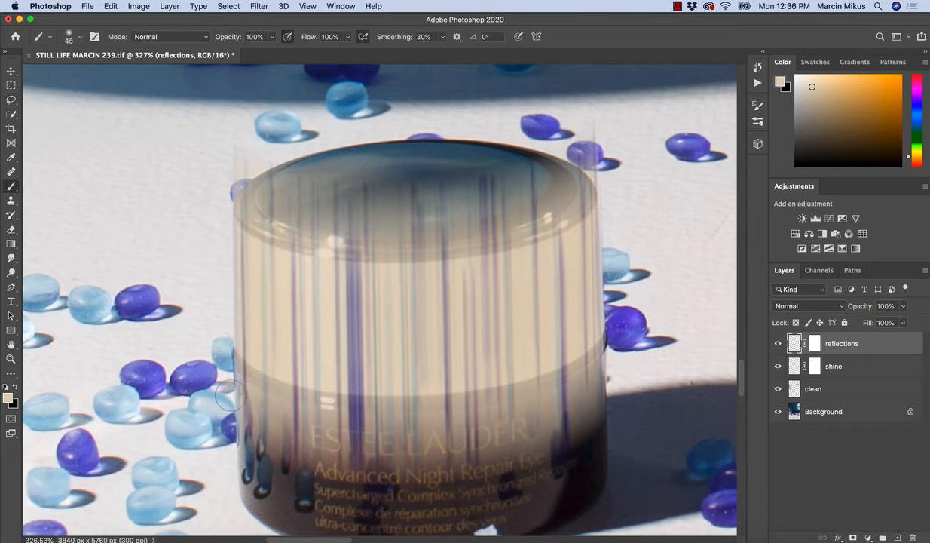
left_click_drag(219, 388, 311, 451)
key("super+z")
key("d")
key("x")
key("x")
left_click_drag(204, 404, 300, 445)
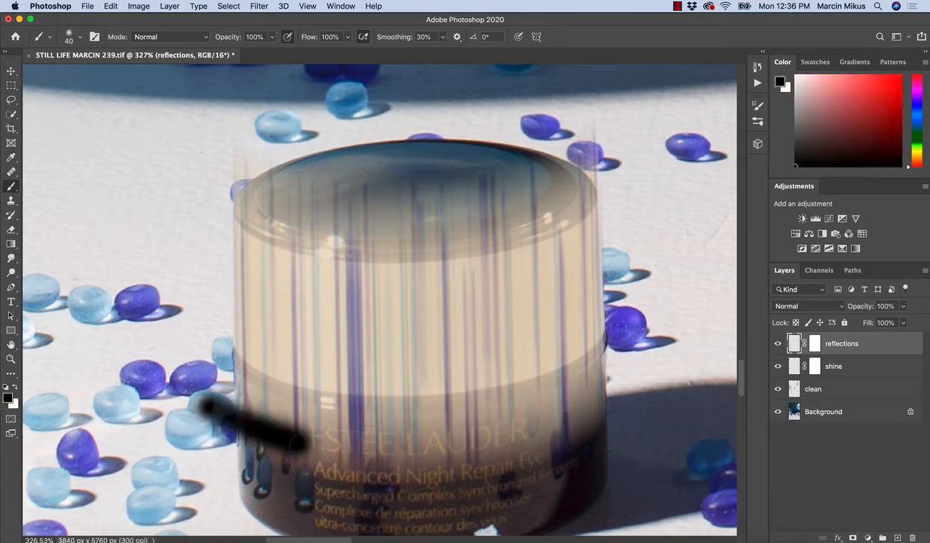
key("x")
key("s")
key("ctrl+z")
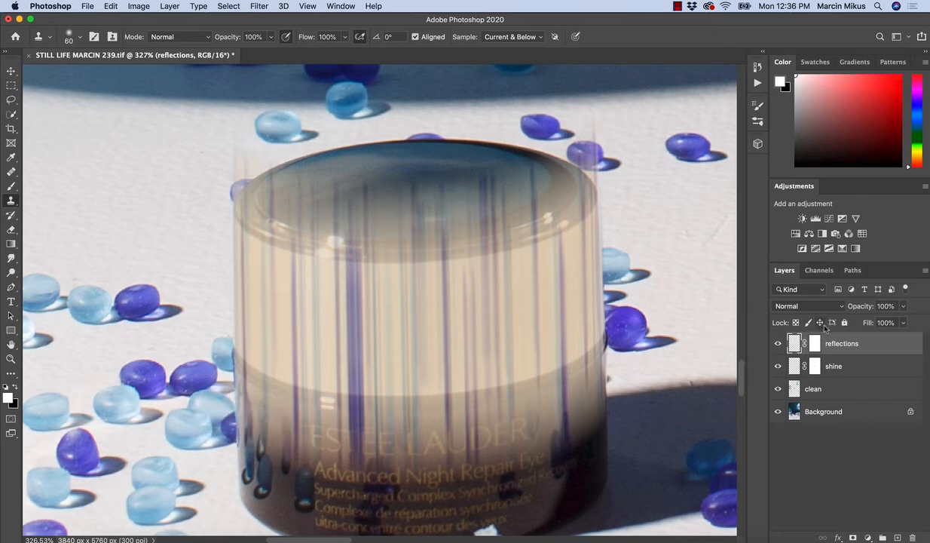
Paint black on the reflections layer's mask with a 40 px brush to hide the streaks over the brown glass and lettering.
left_click(814, 340)
key("x")
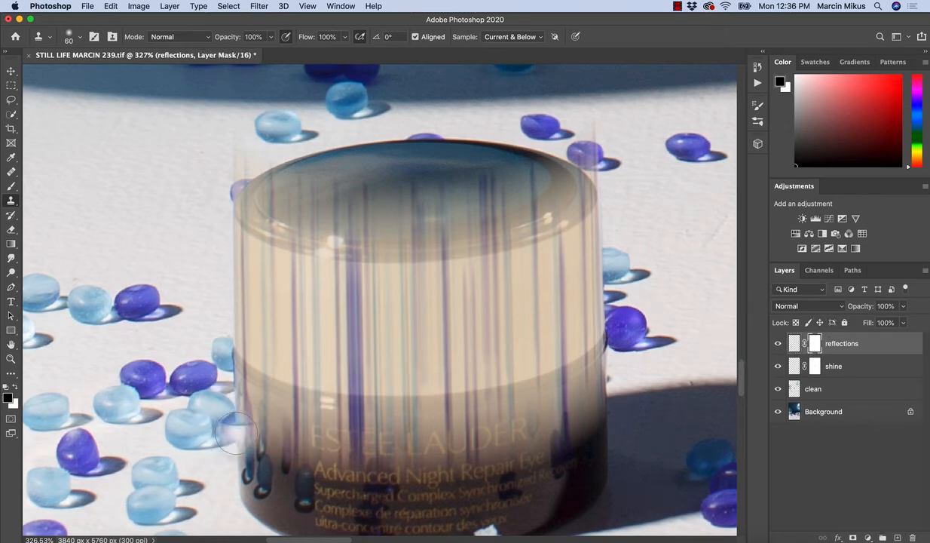
key("b")
mouse_move(241, 399)
left_mouse_down()
mouse_move(339, 433)
mouse_move(248, 430)
mouse_move(542, 422)
mouse_move(264, 471)
left_mouse_up()
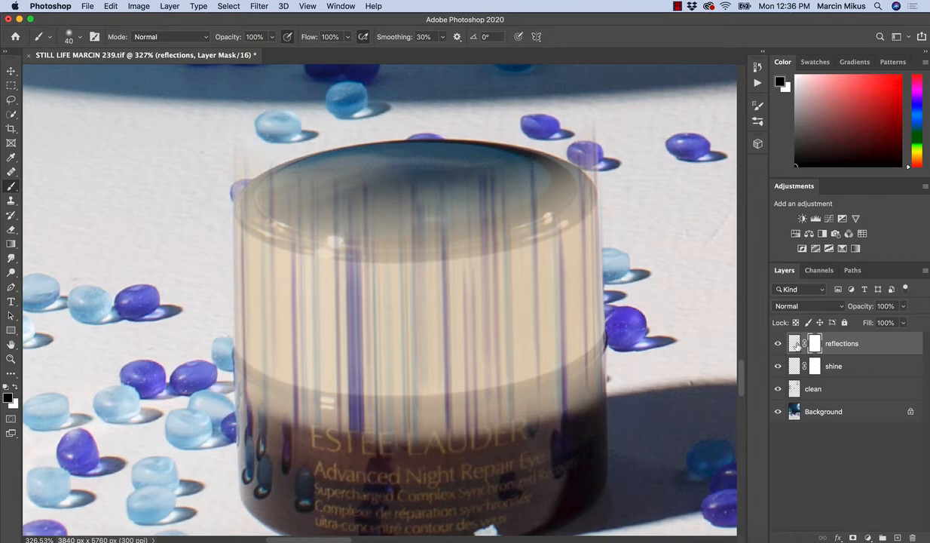
mouse_move(615, 372)
left_mouse_down()
mouse_move(324, 411)
mouse_move(211, 373)
mouse_move(361, 407)
mouse_move(572, 396)
left_mouse_up()
Mask out the streaks along the lower edge of the cream lid band with a 25 px black brush.
key("bracketleft")
key("bracketleft")
key("bracketleft")
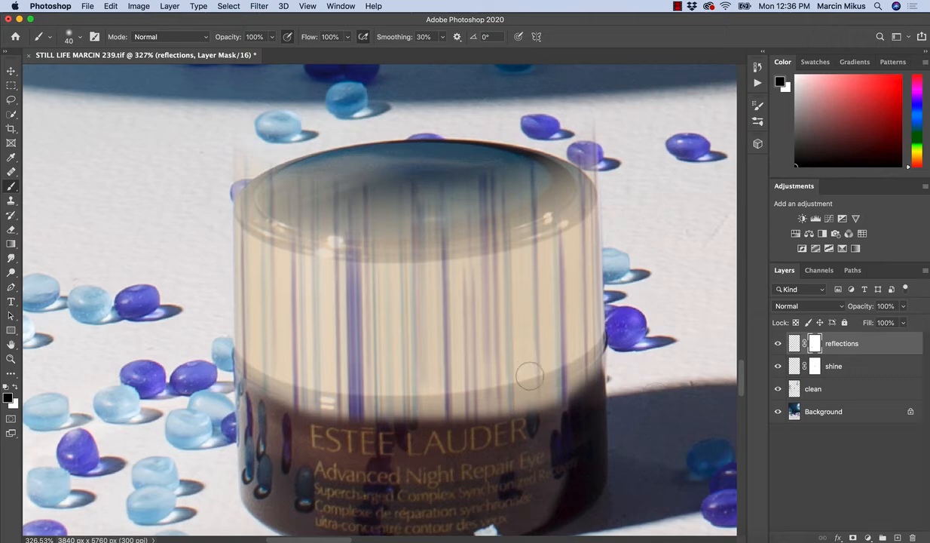
mouse_move(611, 352)
left_mouse_down()
mouse_move(572, 391)
mouse_move(512, 412)
mouse_move(559, 412)
mouse_move(553, 423)
mouse_move(461, 423)
left_mouse_up()
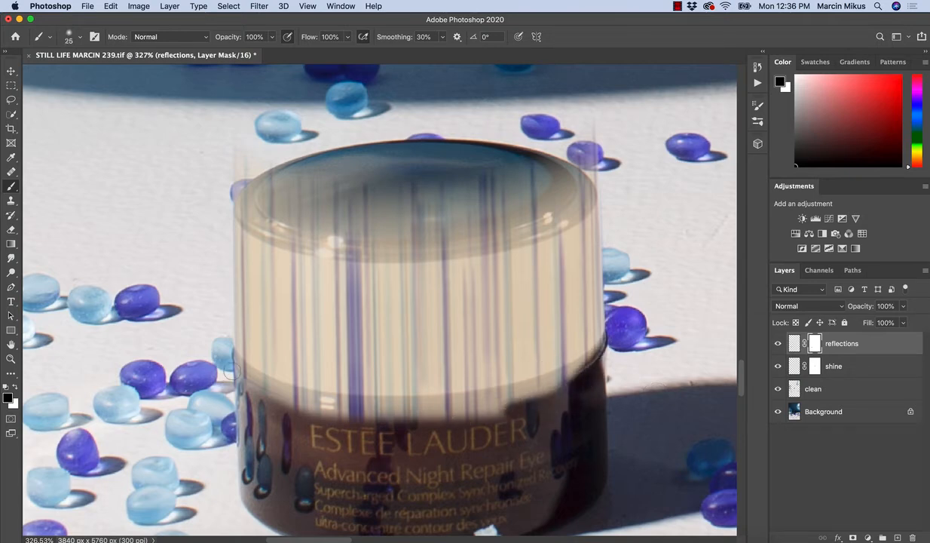
mouse_move(219, 360)
left_mouse_down()
mouse_move(354, 398)
mouse_move(482, 392)
mouse_move(407, 407)
mouse_move(294, 396)
left_mouse_up()
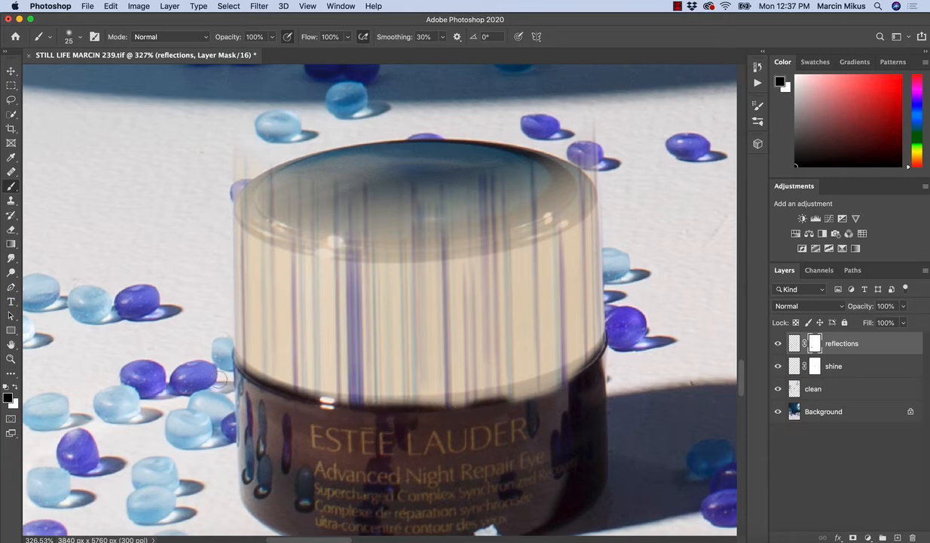
mouse_move(226, 345)
left_mouse_down()
mouse_move(305, 381)
mouse_move(468, 388)
mouse_move(550, 365)
mouse_move(589, 330)
mouse_move(584, 362)
mouse_move(471, 390)
mouse_move(488, 401)
mouse_move(422, 389)
mouse_move(451, 386)
mouse_move(448, 397)
left_mouse_up()
left_click_drag(240, 415, 285, 446)
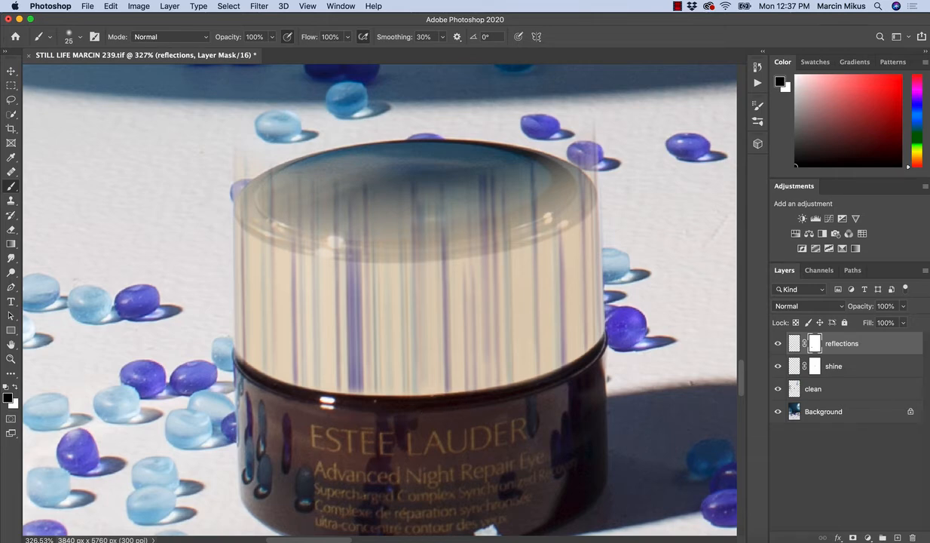
Mask out the streaks over the background above the jar and across the lid's dark top surface.
key("bracketright")
key("bracketright")
key("bracketright")
key("bracketright")
key("bracketright")
key("bracketright")
key("bracketright")
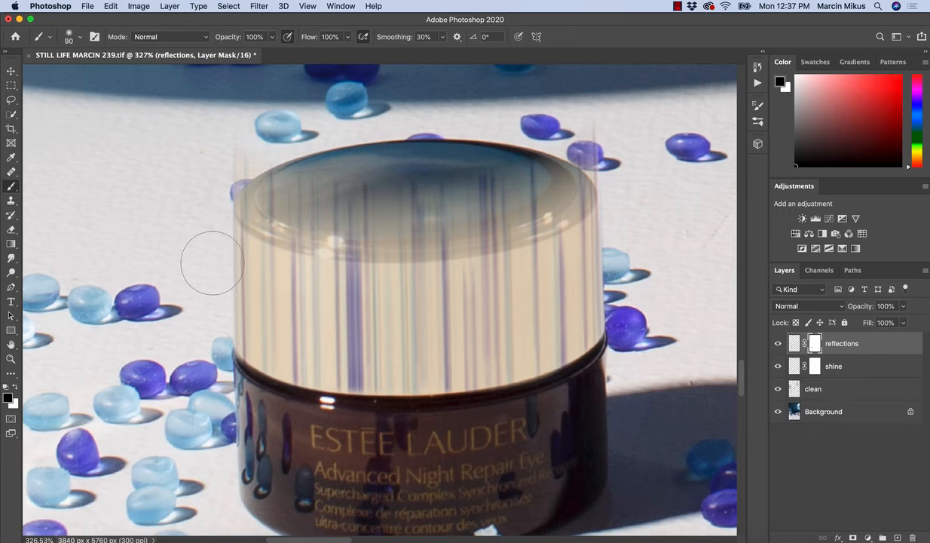
key("bracketleft")
key("bracketleft")
key("bracketleft")
key("bracketleft")
mouse_move(228, 156)
left_mouse_down()
mouse_move(342, 175)
mouse_move(604, 122)
left_mouse_up()
mouse_move(572, 162)
left_mouse_down()
mouse_move(497, 192)
mouse_move(294, 209)
mouse_move(228, 176)
mouse_move(309, 222)
mouse_move(437, 230)
mouse_move(554, 196)
mouse_move(573, 177)
mouse_move(501, 219)
left_mouse_up()
Mask out the remaining streak haze along the lid's gold rim with a 45 px and 40 px black brush.
key("bracketright")
key("bracketright")
key("bracketleft")
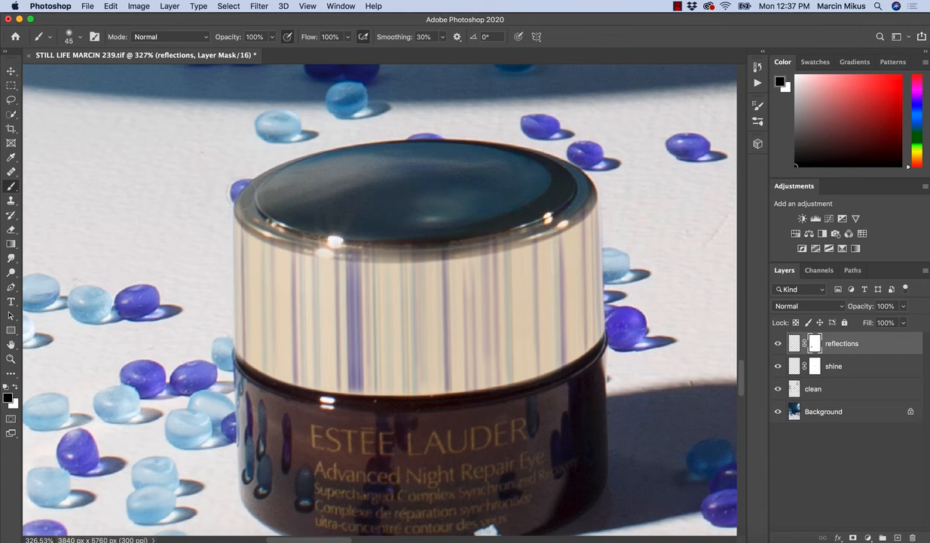
key("bracketleft")
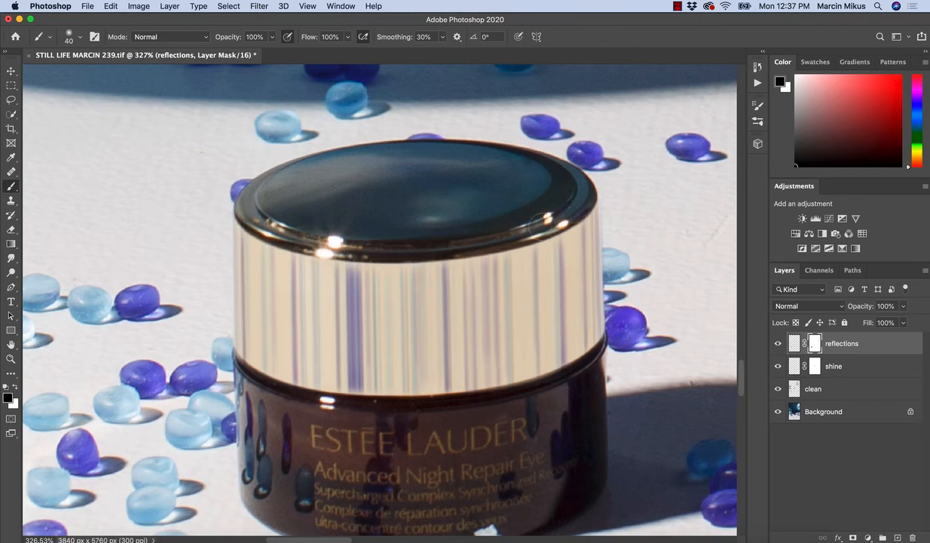
Touch up the mask along the upper edge of the lid band with brushes down to 25 px, ending with white.
key("bracketright")
key("bracketright")
key("bracketright")
key("bracketright")
key("bracketright")
key("bracketleft")
key("bracketleft")
key("bracketleft")
key("bracketleft")
key("x")
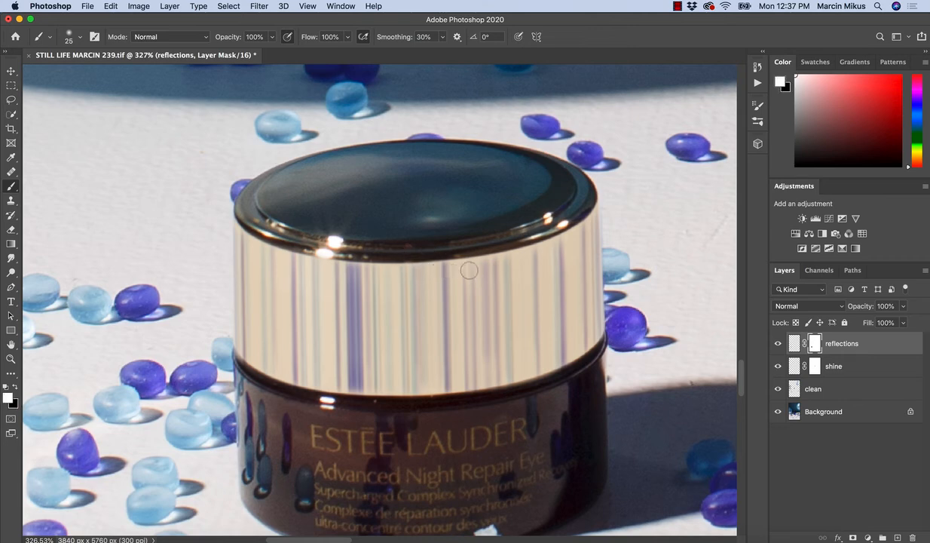
Refine the mask at the lid band's lower edge, alternating black and white with the brush reduced to 15 px.
key("x")
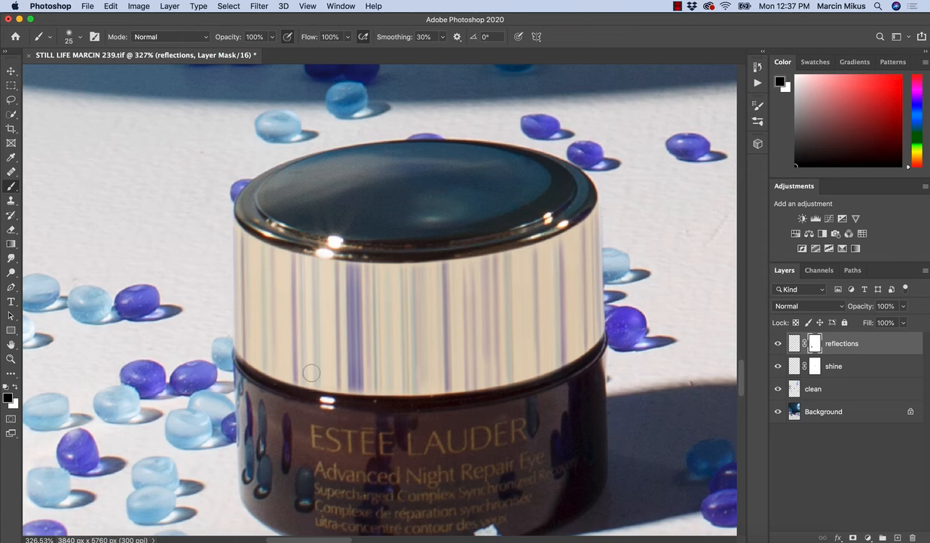
key("x")
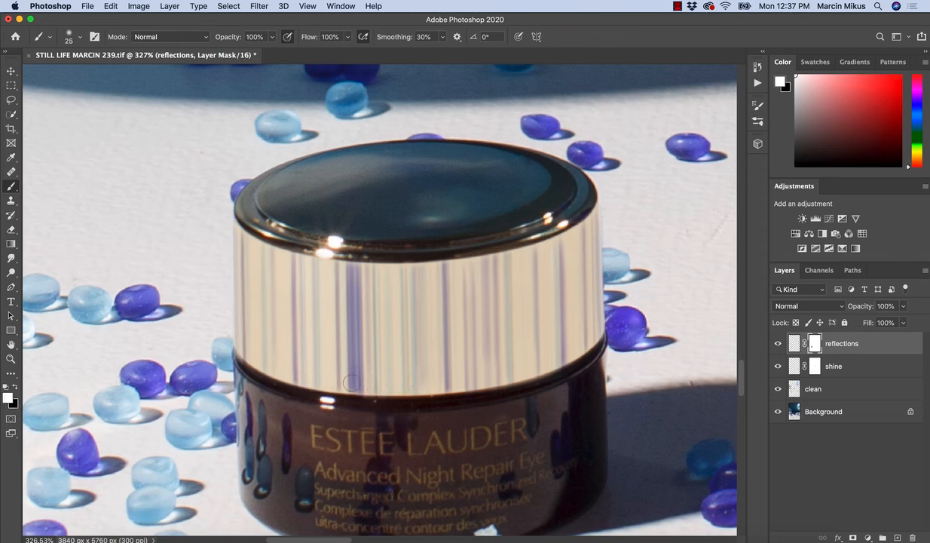
key("bracketleft")
key("bracketleft")
key("x")
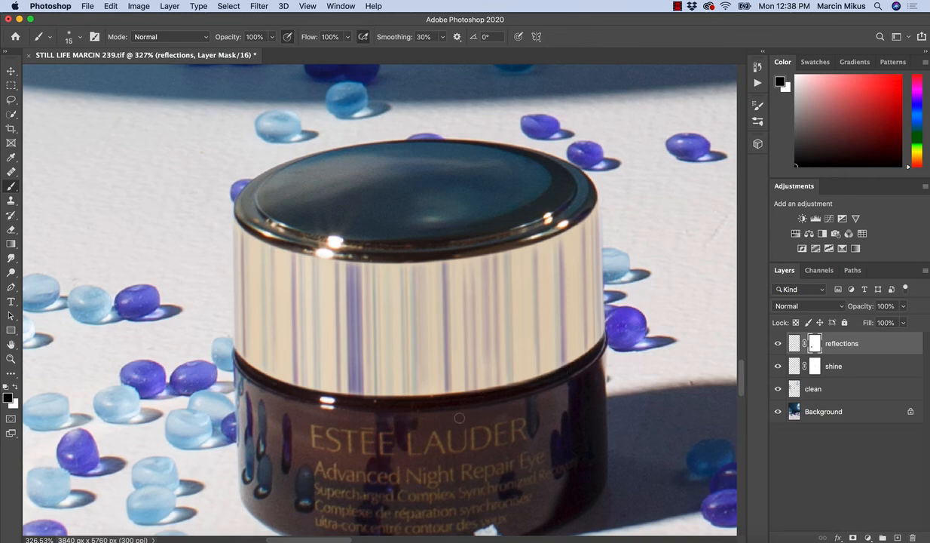
Compare the jar with the reflections layer hidden and shown, from farther out and close up.
key("z")
left_click_drag(422, 352, 324, 354)
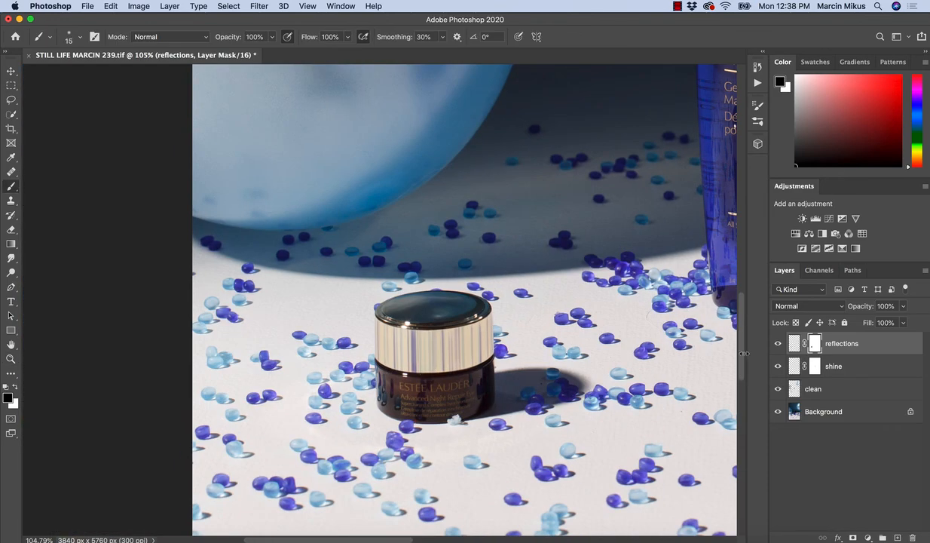
key("z")
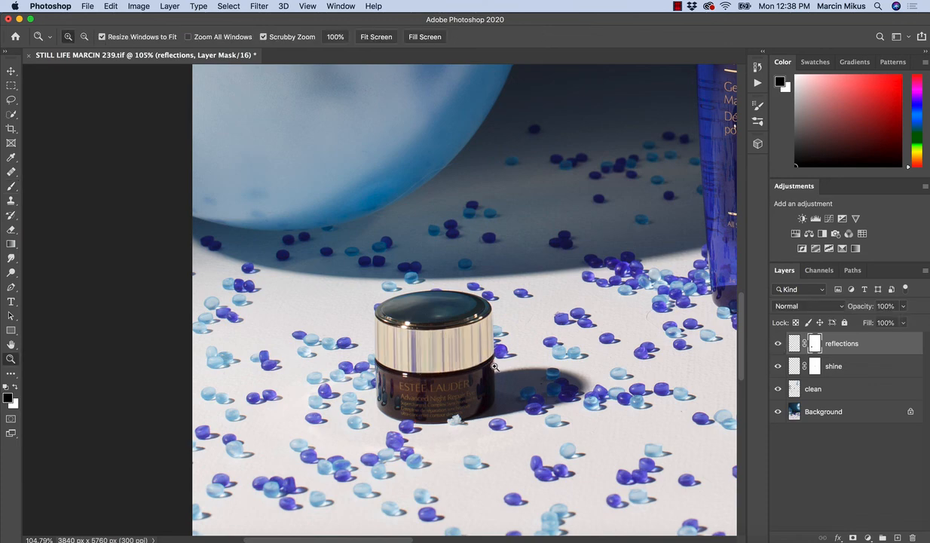
mouse_move(527, 414)
left_mouse_down()
mouse_move(452, 418)
mouse_move(527, 400)
left_mouse_up()
key("z")
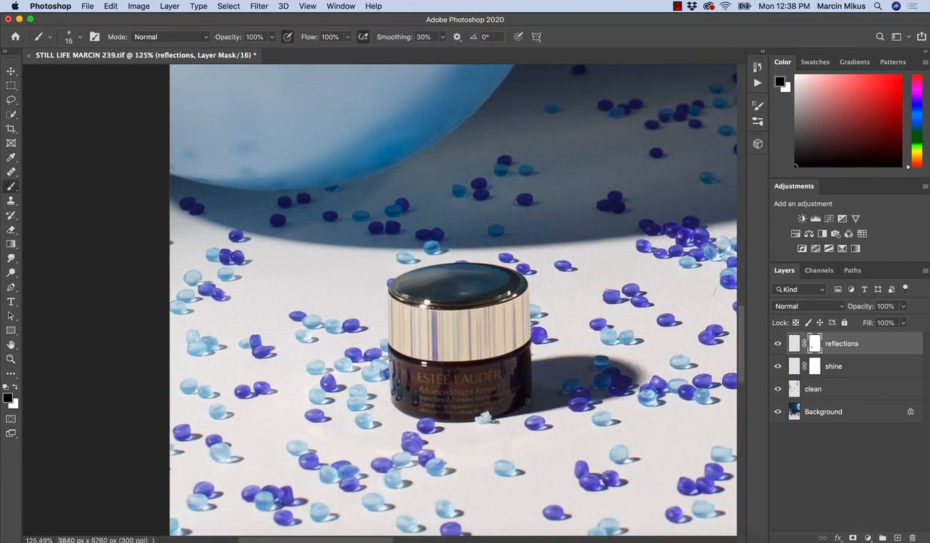
left_click(778, 344)
left_click(777, 344)
key("z")
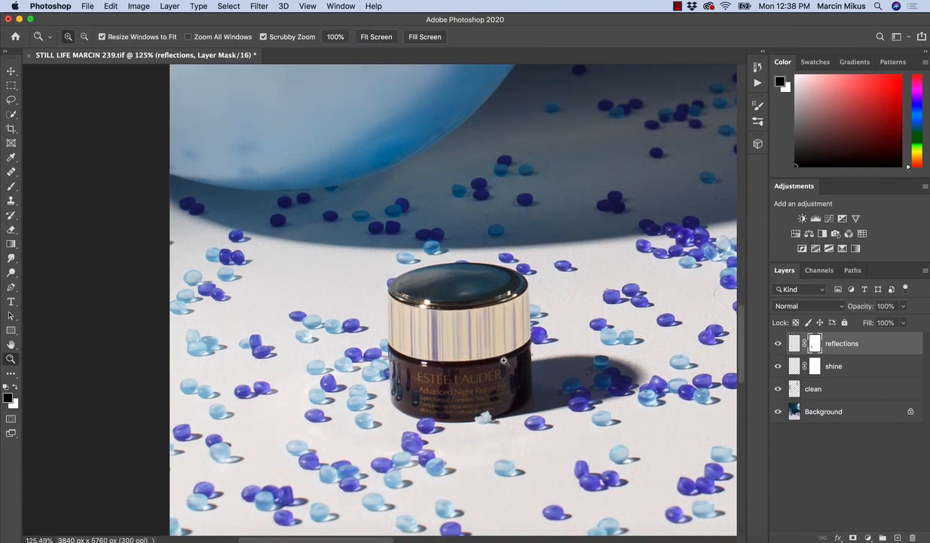
left_click_drag(487, 348, 514, 354)
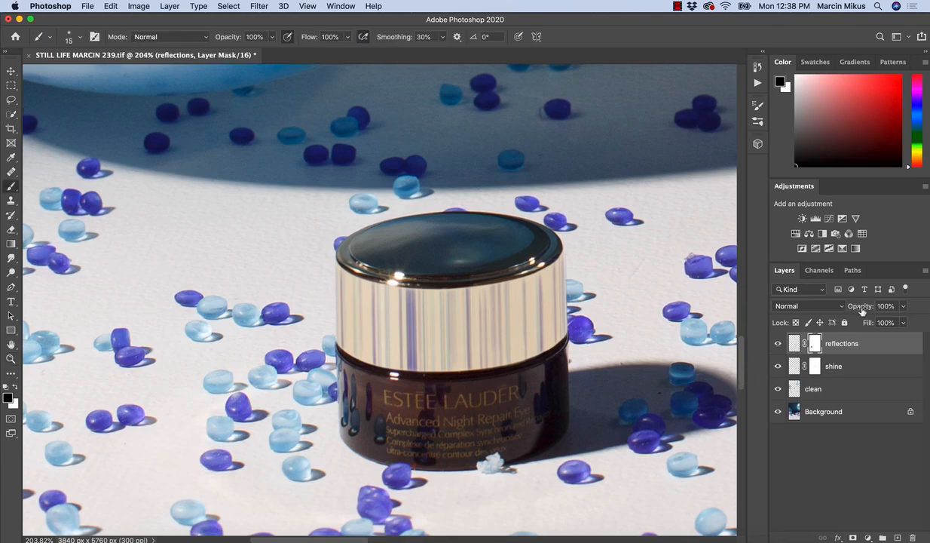
Try lower and full opacity on the reflections layer, and set it to 80%.
left_click_drag(861, 306, 811, 301)
key("z")
mouse_move(593, 308)
left_mouse_down()
mouse_move(561, 309)
mouse_move(595, 310)
left_mouse_up()
left_click_drag(857, 312, 886, 310)
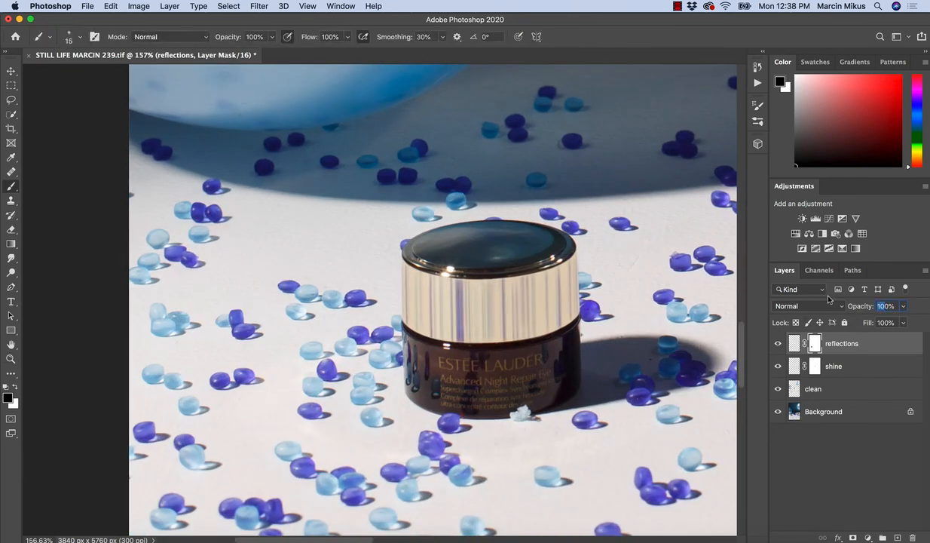
key("8")
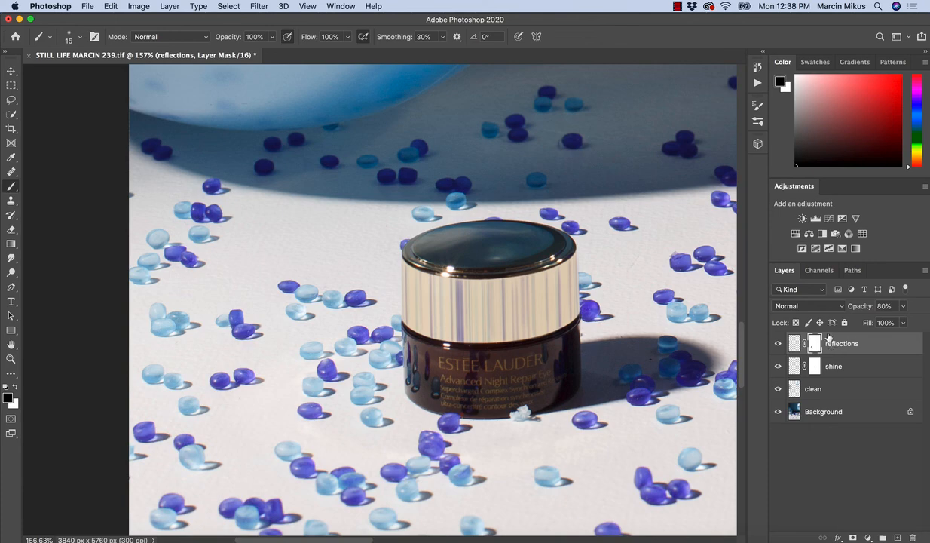
Duplicate the reflections layer to judge stronger streaks, and undo the duplicate.
key("super+j")
key("x")
key("z")
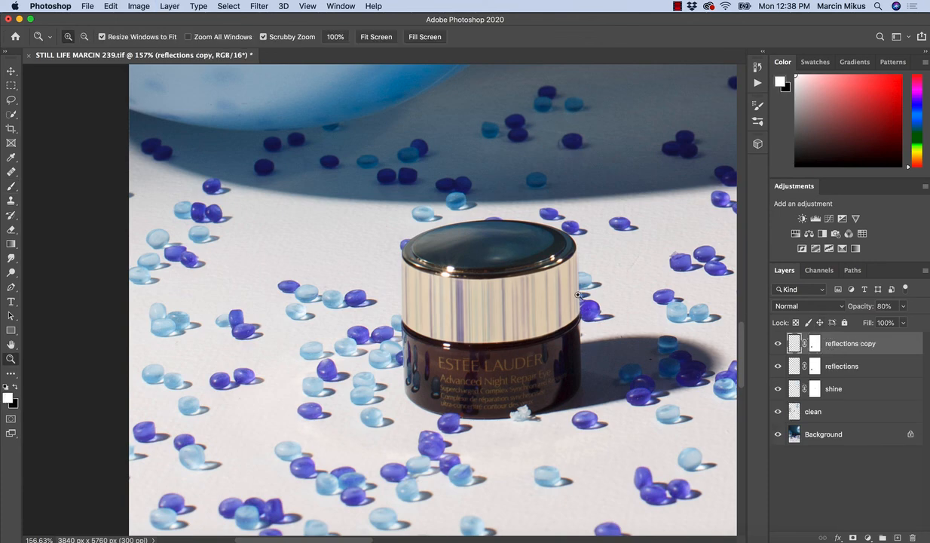
mouse_move(558, 284)
left_mouse_down()
mouse_move(522, 308)
mouse_move(607, 322)
left_mouse_up()
key("z")
key("b")
key("super+z")
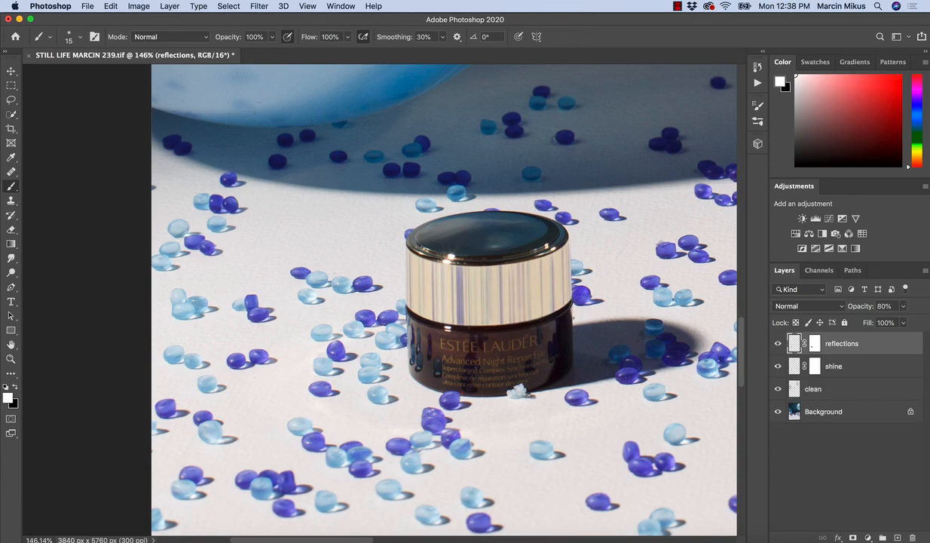
Set the reflections layer's opacity to 100% and check the jar within the wider image.
key("z")
left_click_drag(857, 303, 874, 303)
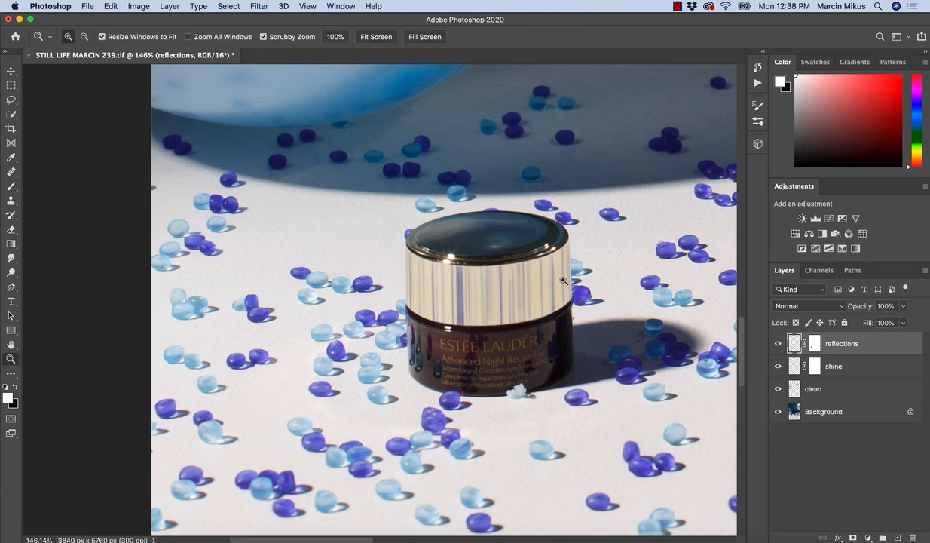
left_click_drag(542, 279, 528, 302)
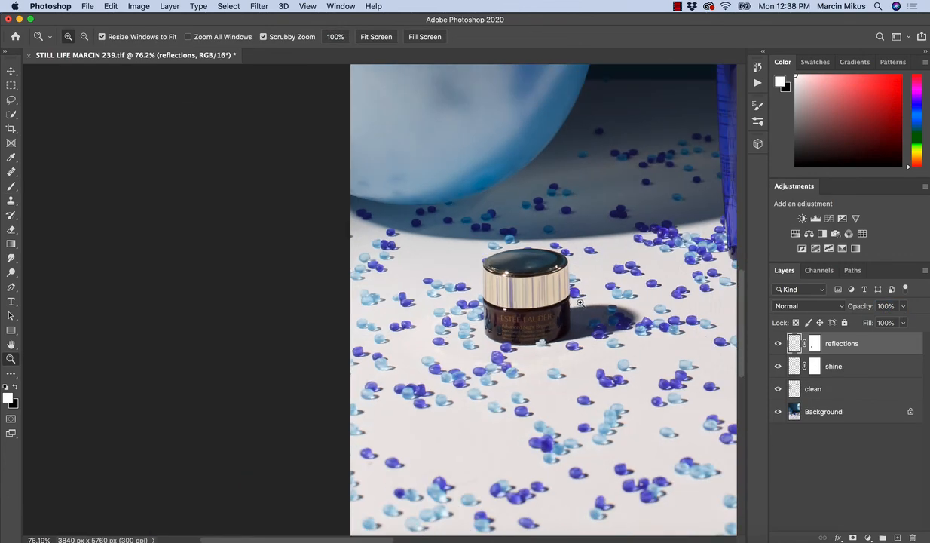